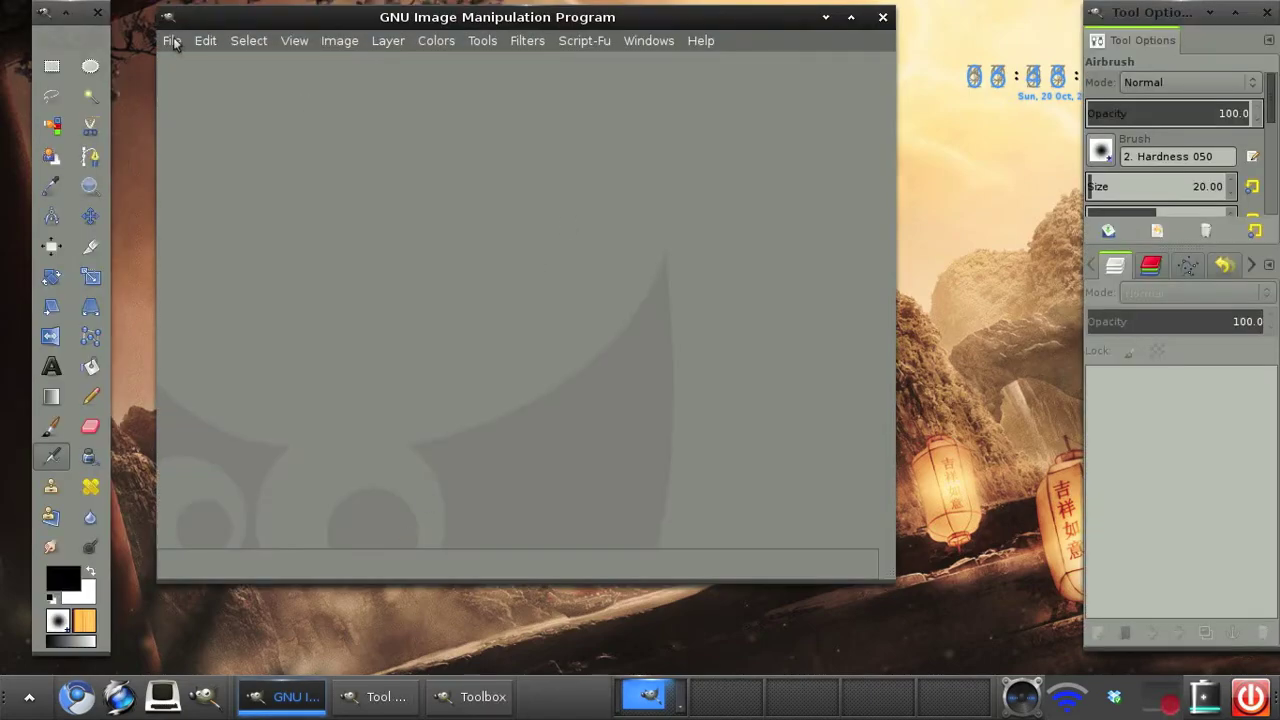
# Create a new blank white 1280×720 pixel image.
pyautogui.click(173, 41)
pyautogui.click(200, 65)
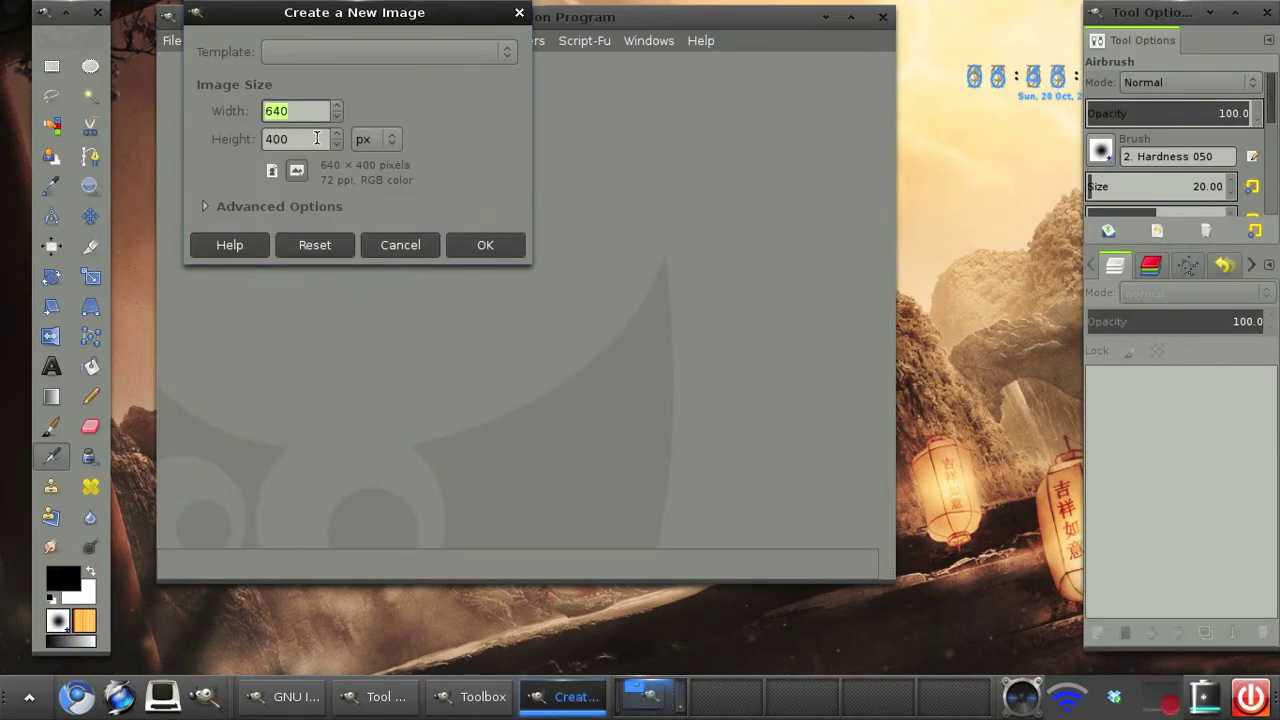
pyautogui.press('Tab')
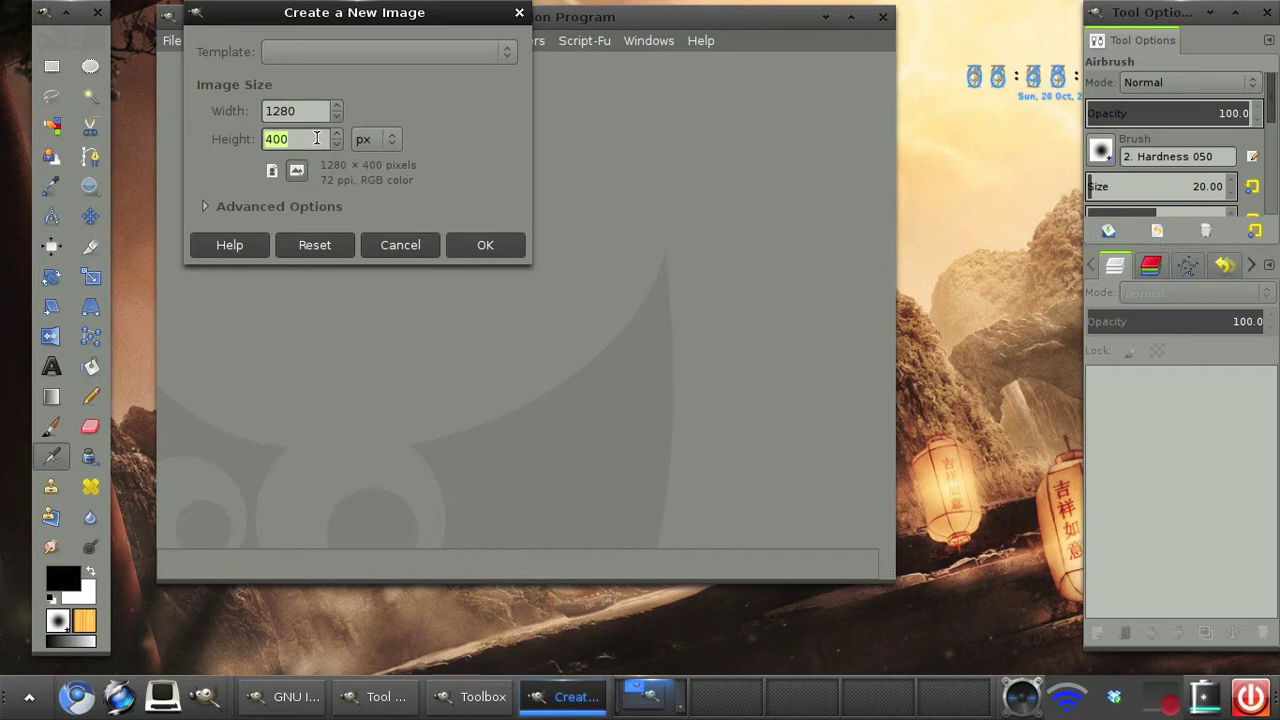
pyautogui.click(460, 244)
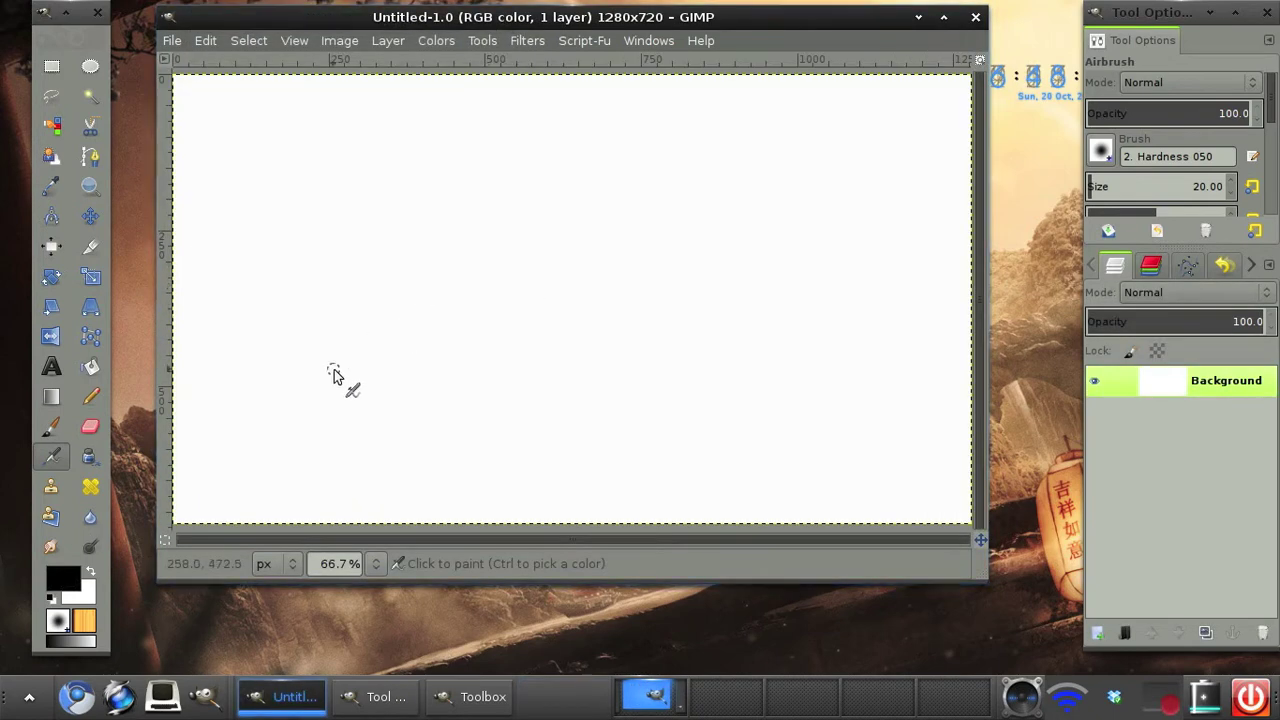
pyautogui.click(53, 399)
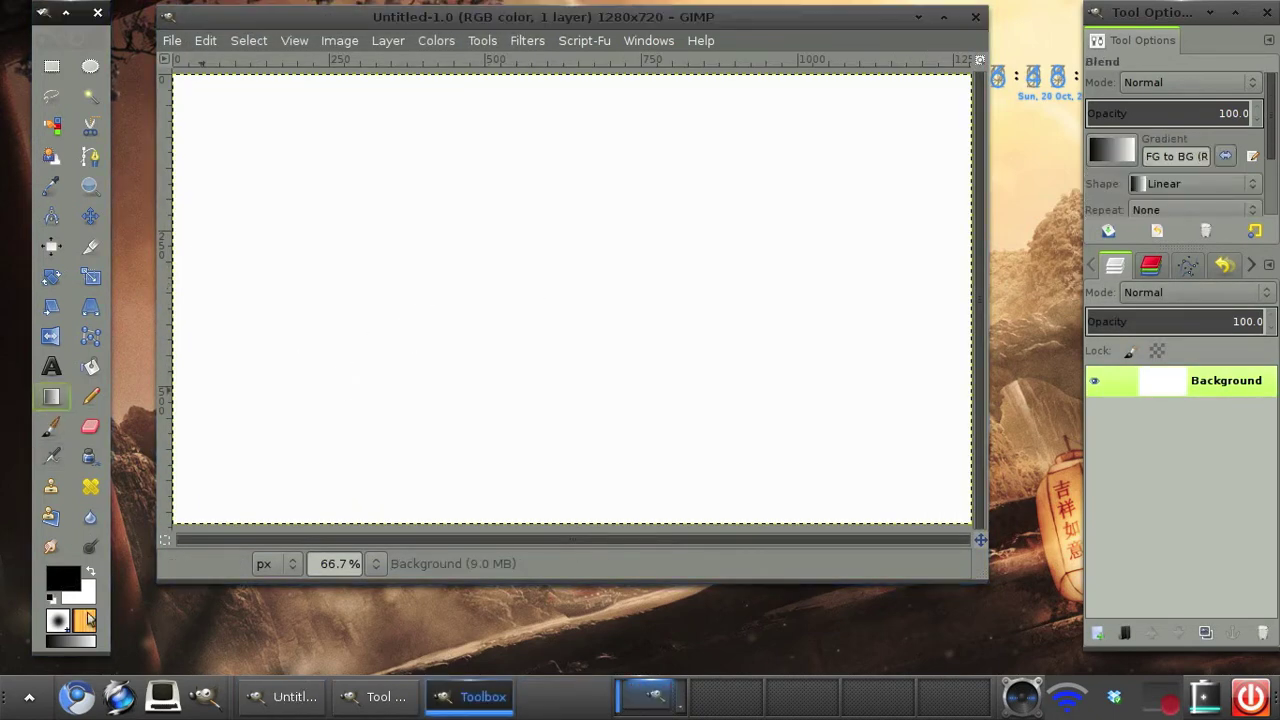
# Set the foreground colour to 121212 and the background colour to 616161.
pyautogui.click(62, 580)
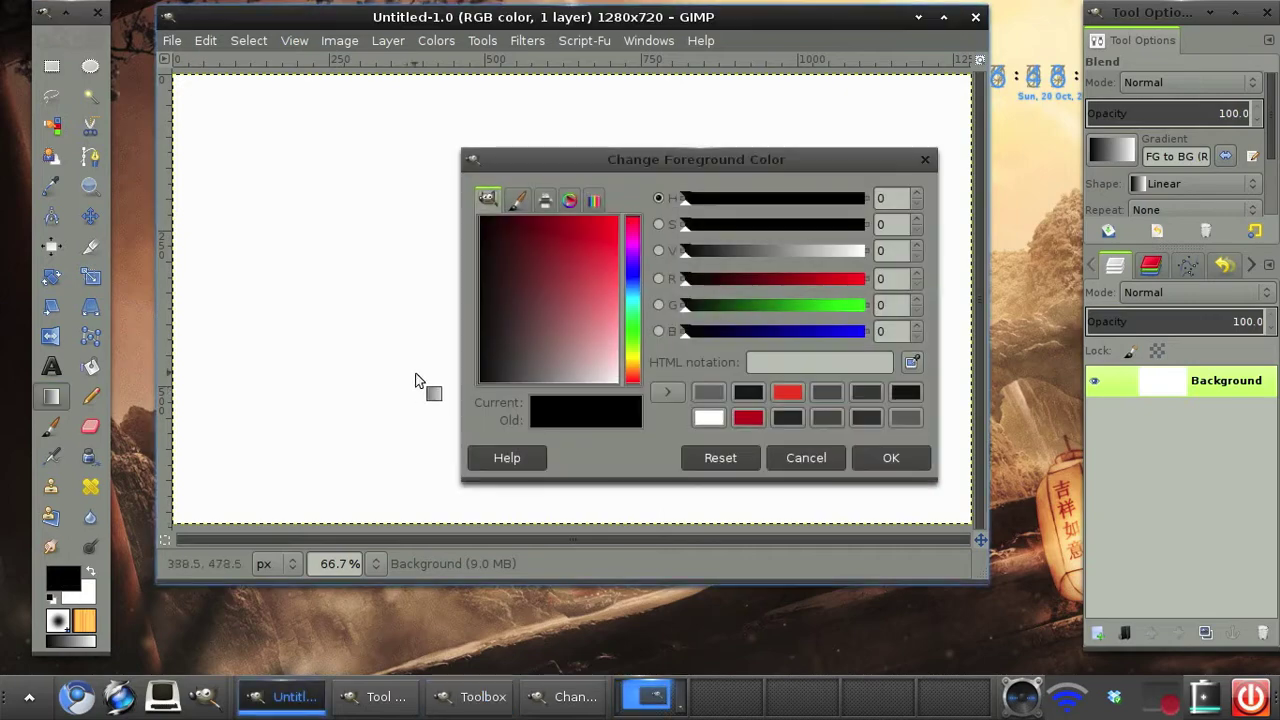
pyautogui.click(754, 398)
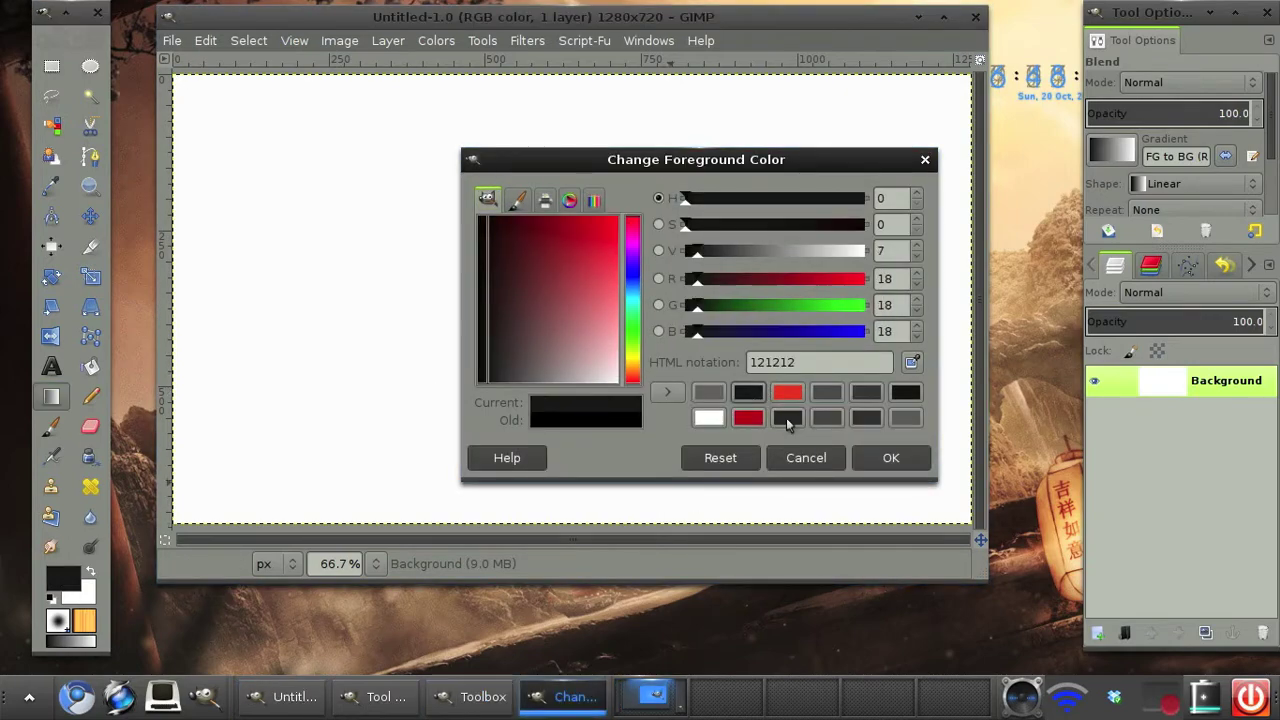
pyautogui.click(889, 457)
pyautogui.click(80, 594)
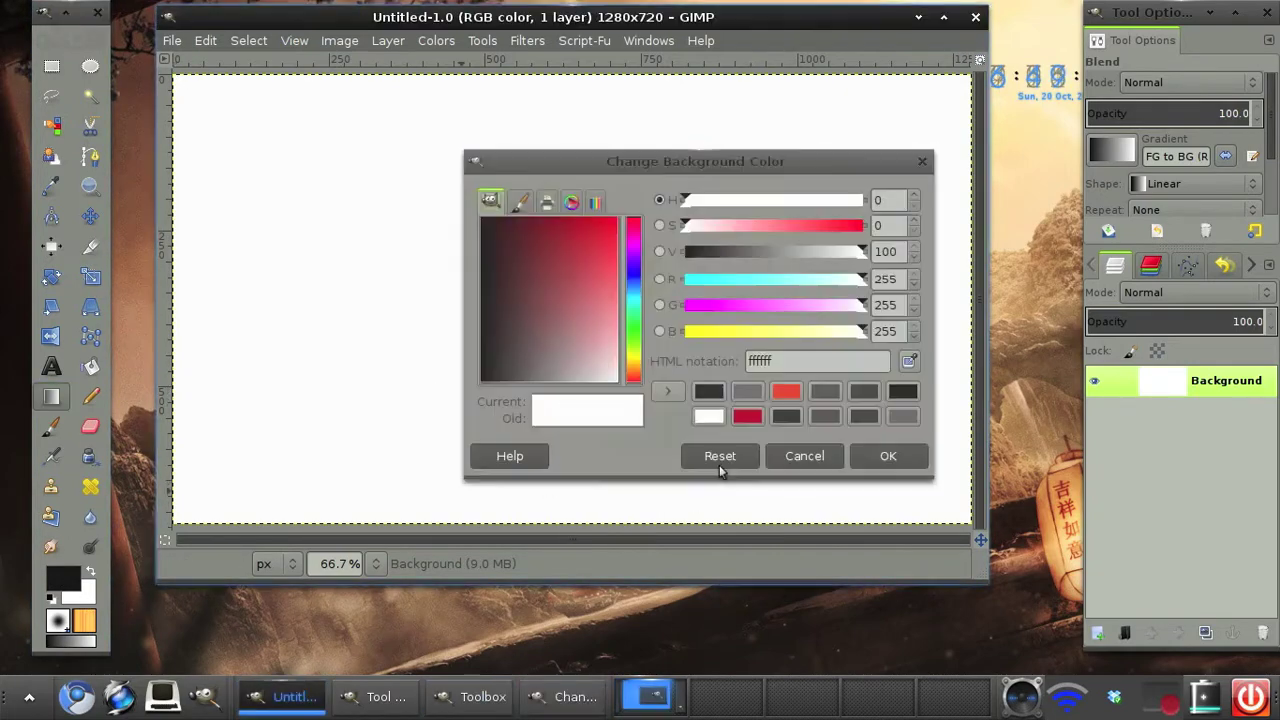
pyautogui.click(755, 400)
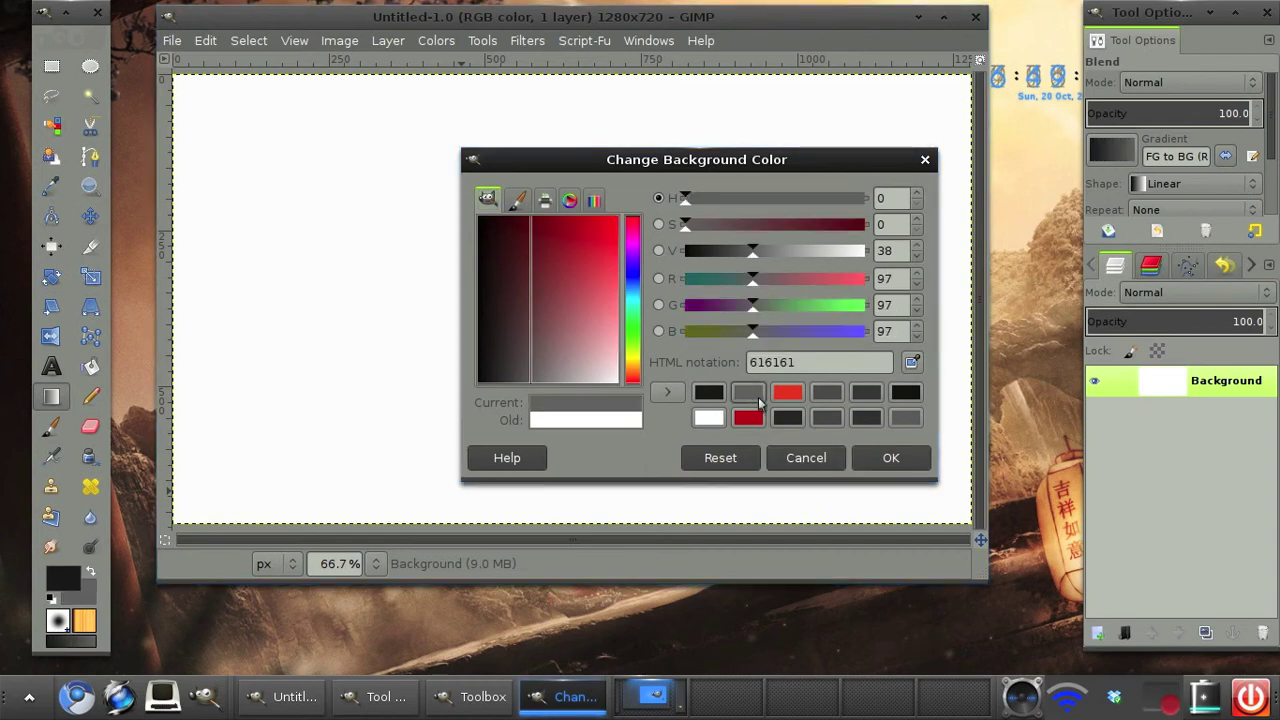
pyautogui.click(889, 457)
# Fill the background with a reversed radial gradient drawn from the canvas centre outward.
pyautogui.click(1224, 154)
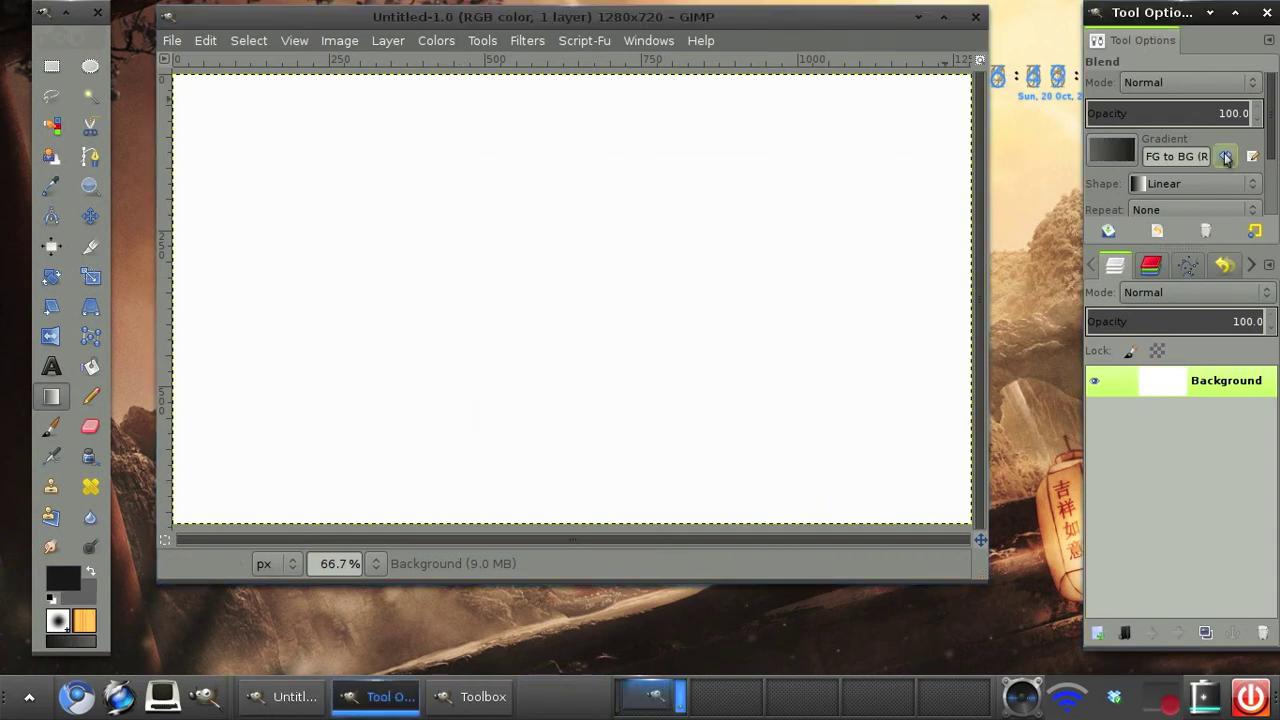
pyautogui.click(1160, 182)
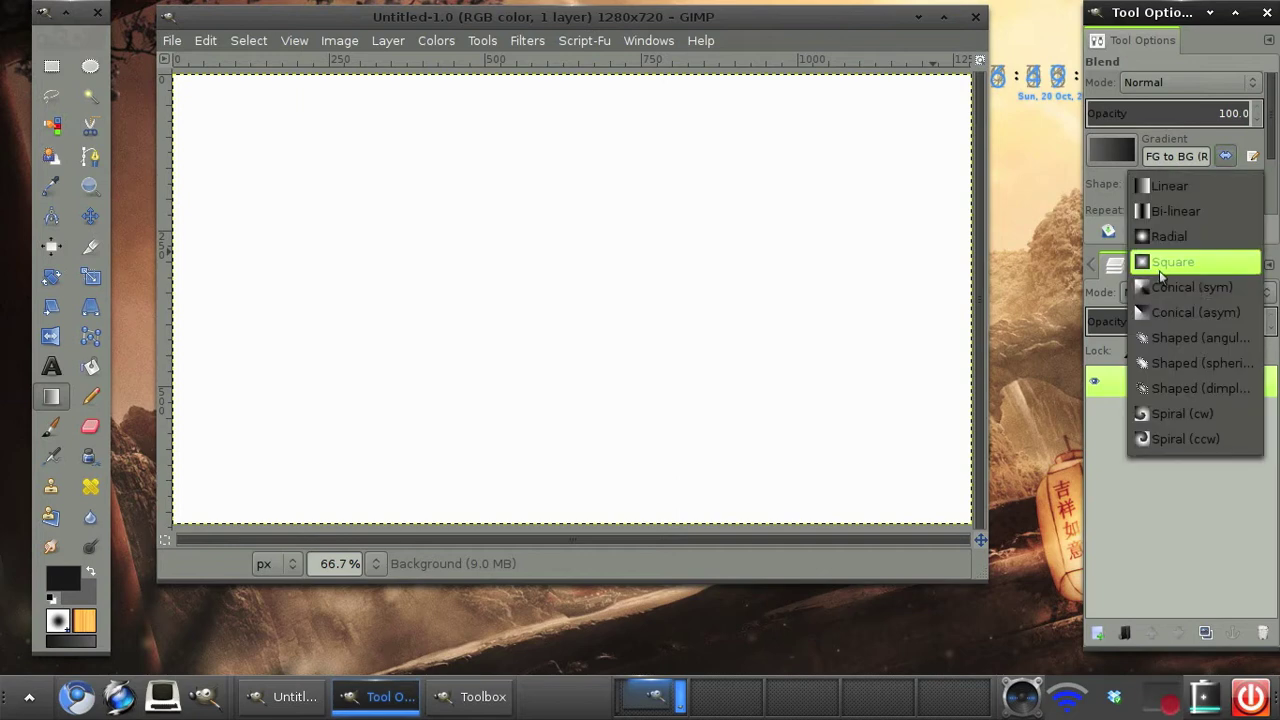
pyautogui.click(1160, 256)
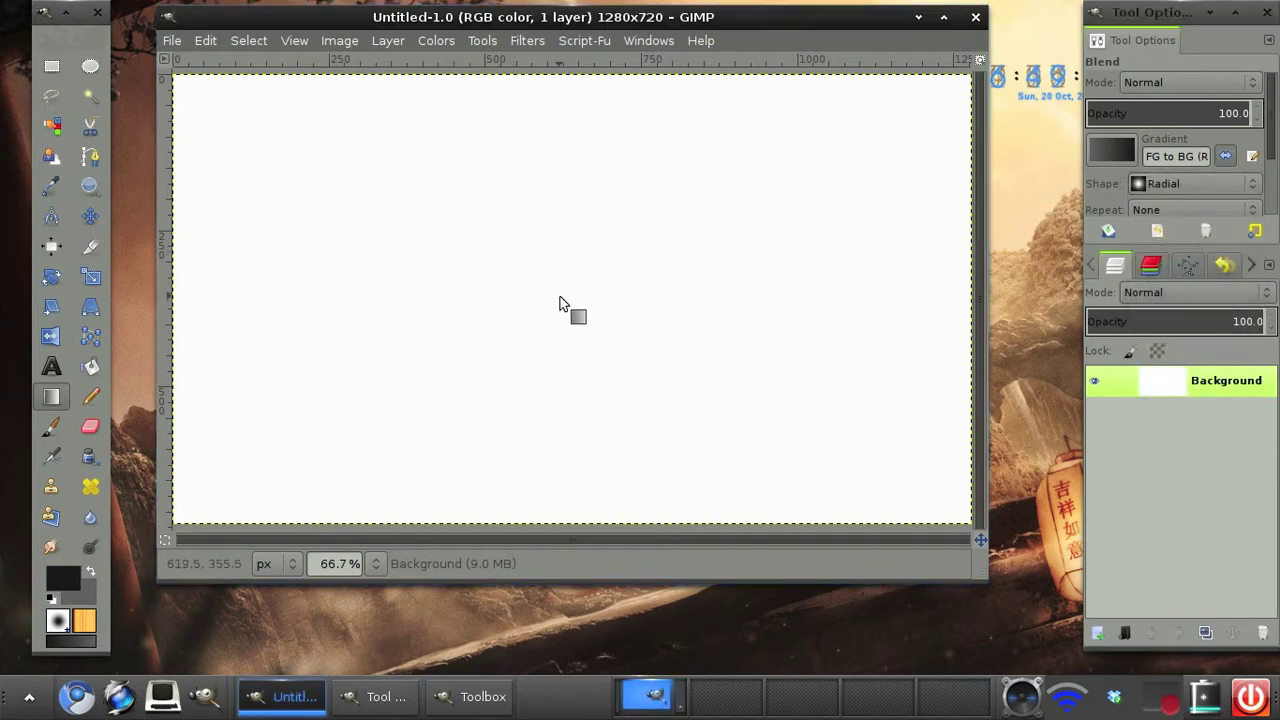
pyautogui.moveTo(559, 296); pyautogui.dragTo(172, 522)
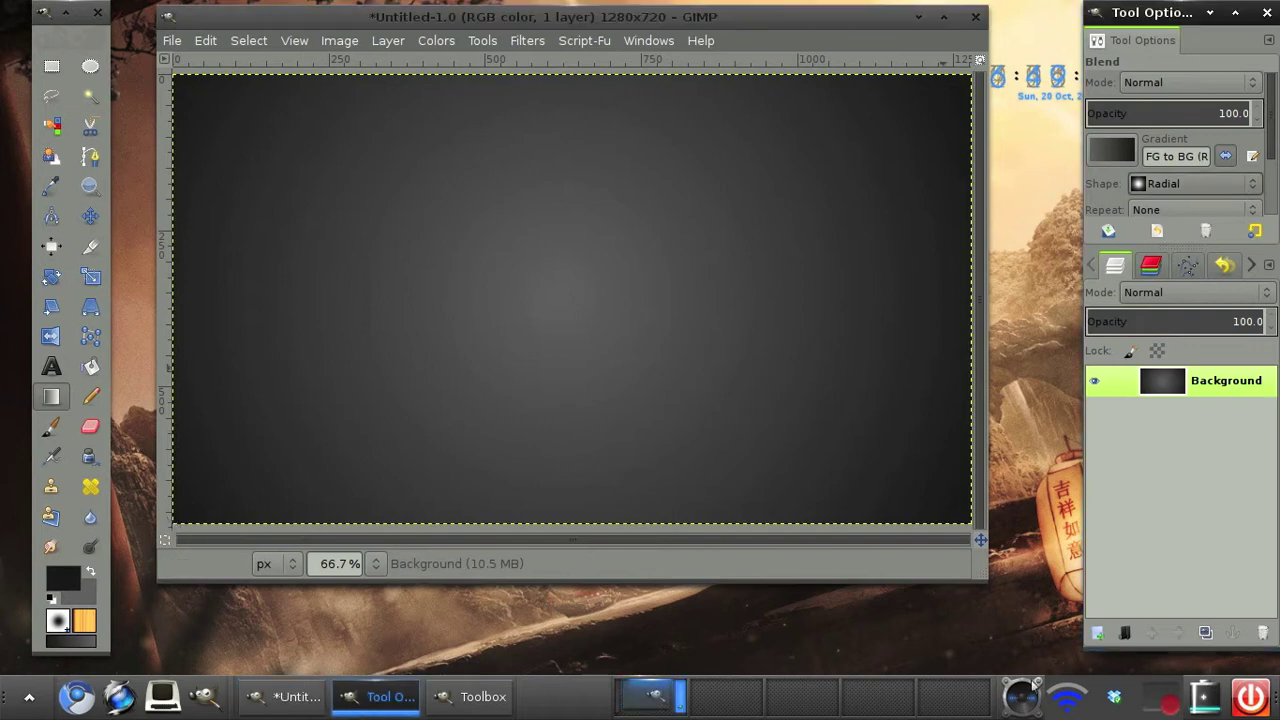
# Set the foreground colour to dark red (bc0000) for the text.
pyautogui.click(1097, 633)
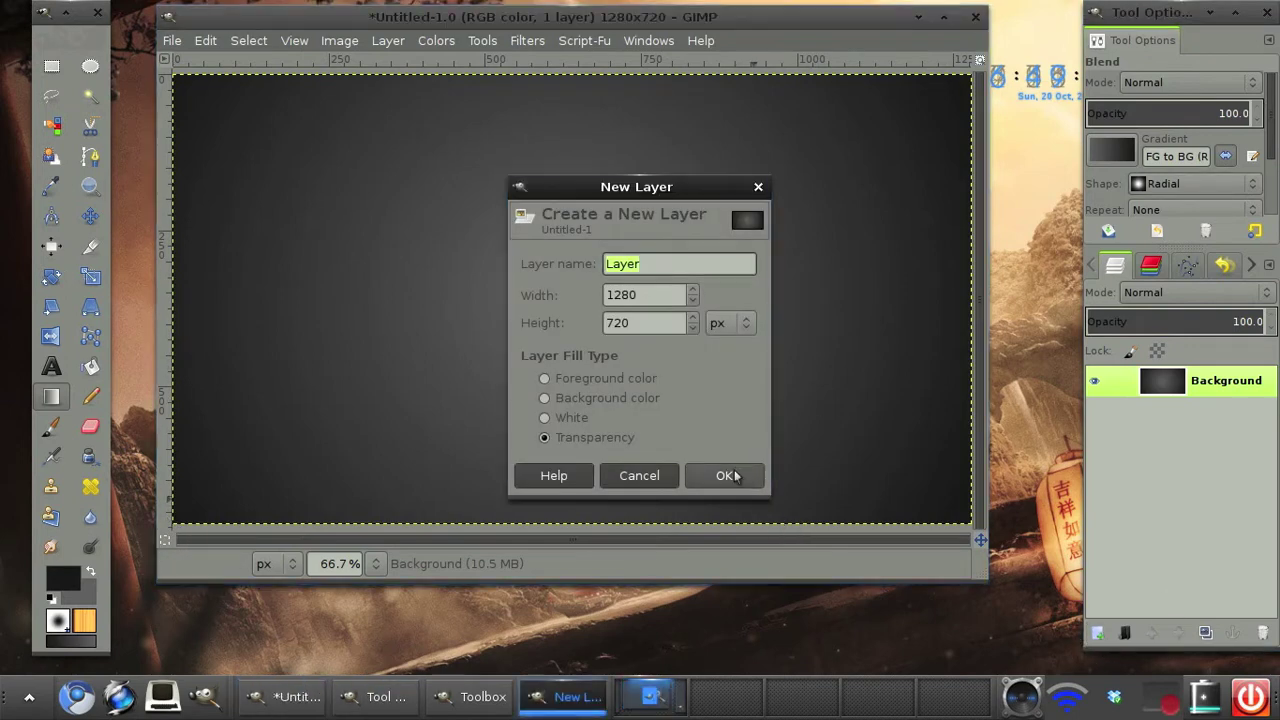
pyautogui.click(639, 476)
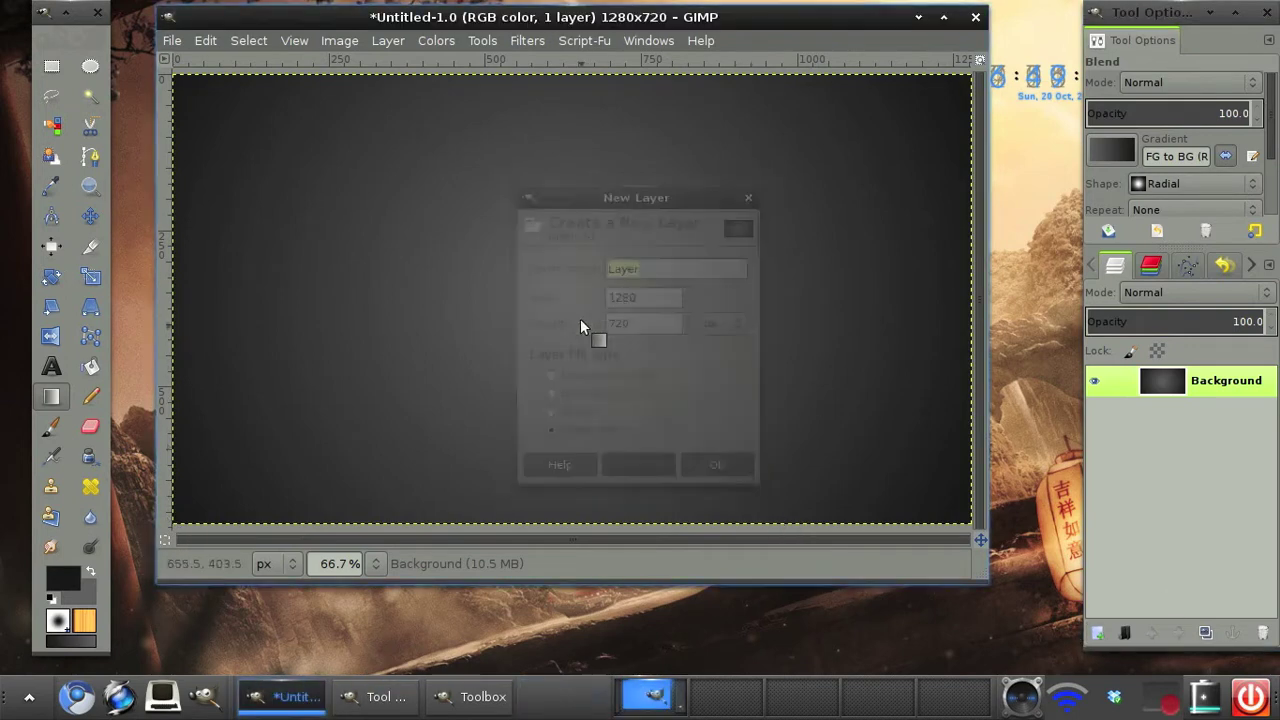
pyautogui.click(52, 366)
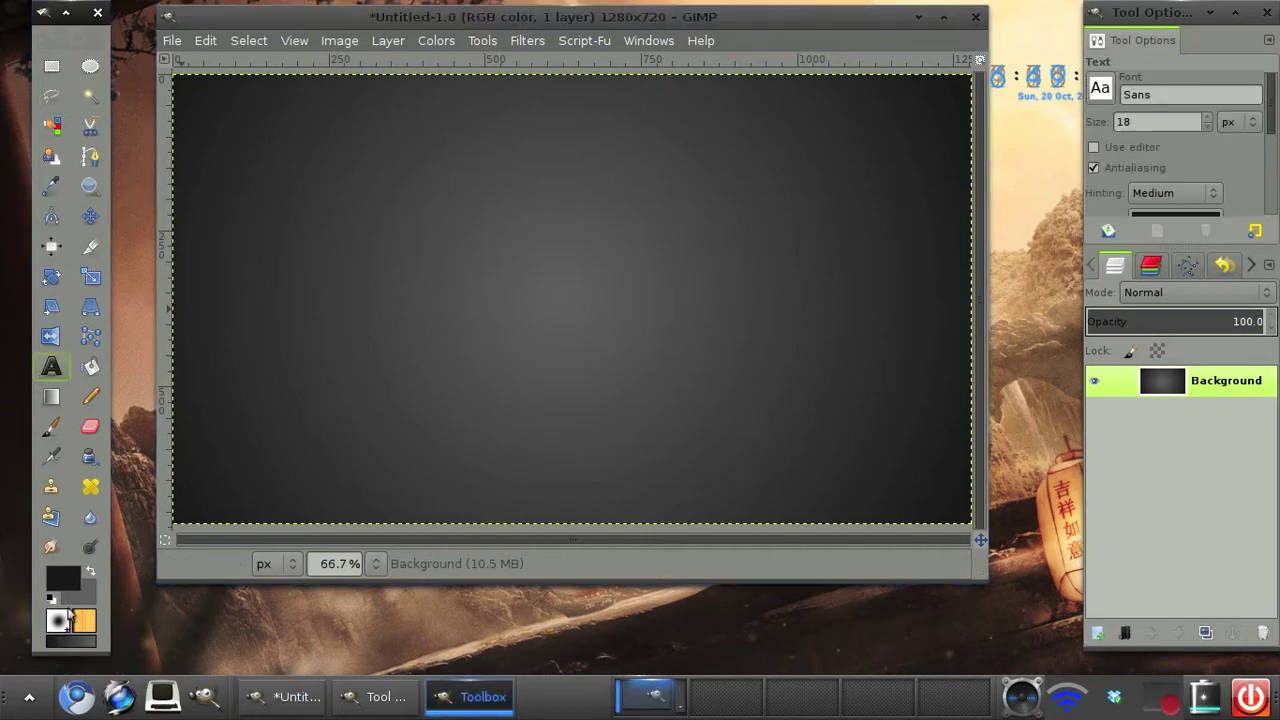
pyautogui.click(63, 578)
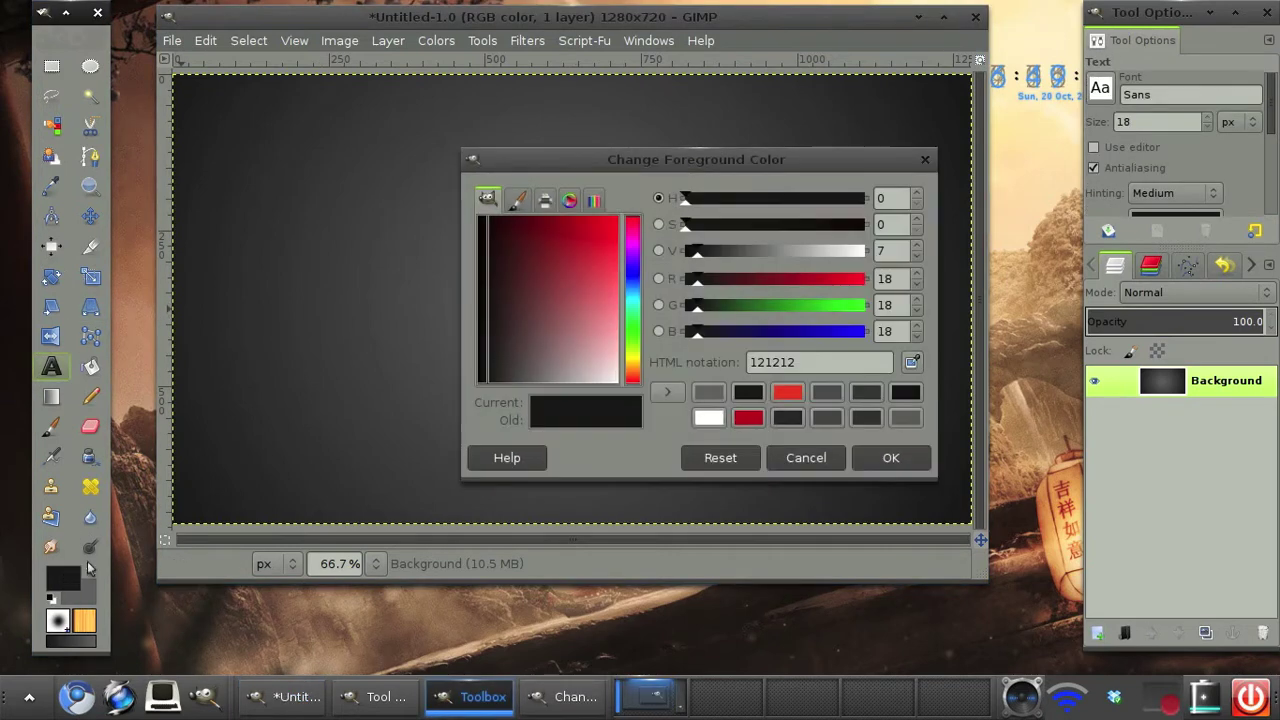
pyautogui.click(749, 418)
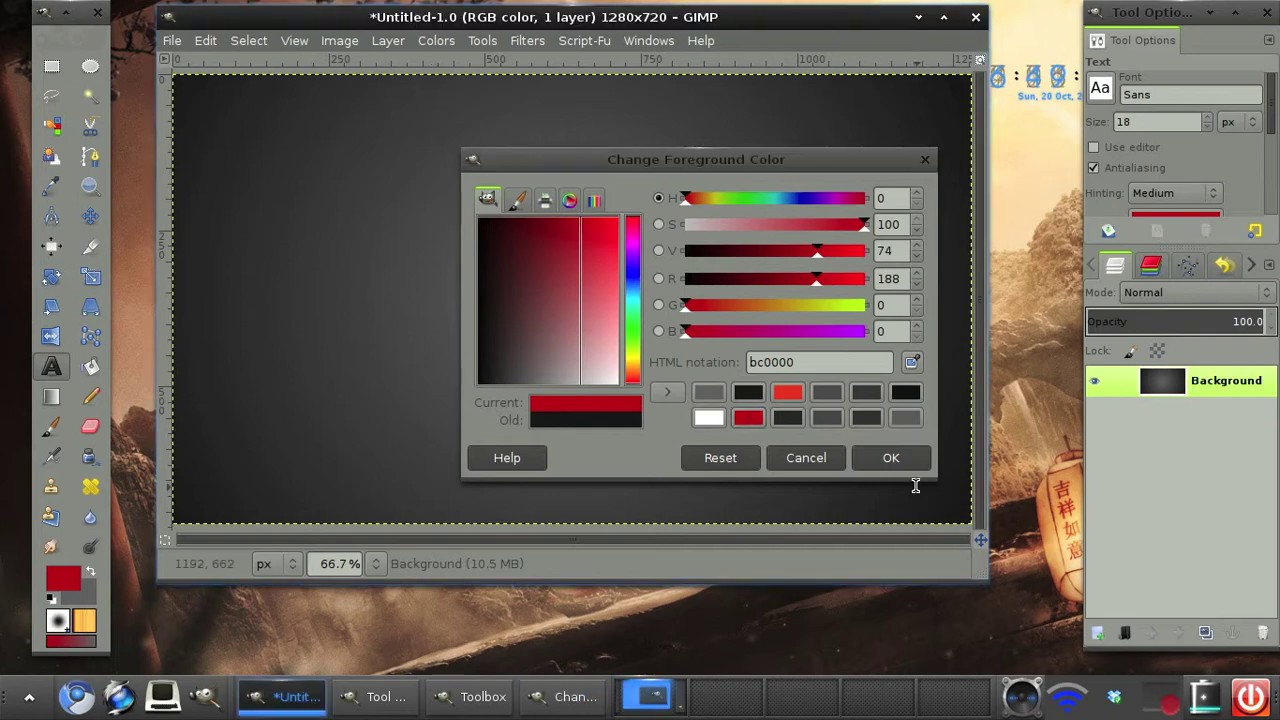
pyautogui.click(891, 457)
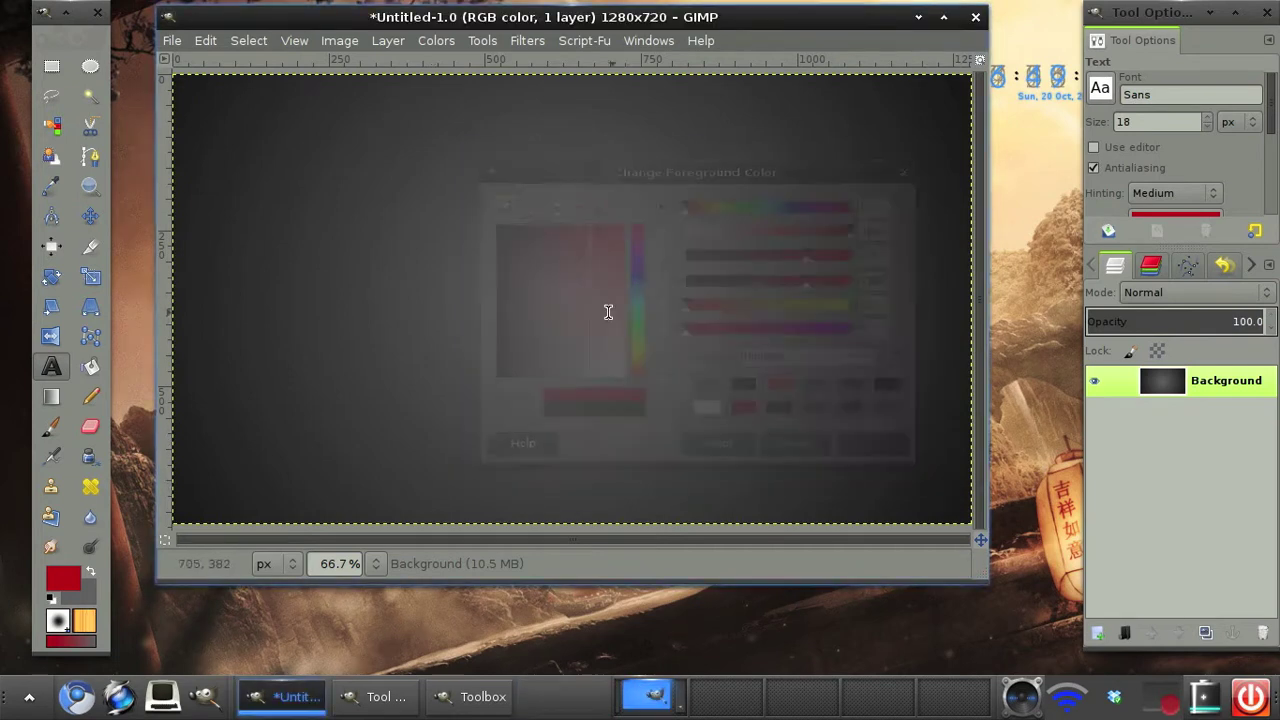
# Type 'Manuel' in a text box above-left of the canvas centre and select it.
pyautogui.click(444, 293)
pyautogui.write('Manue')
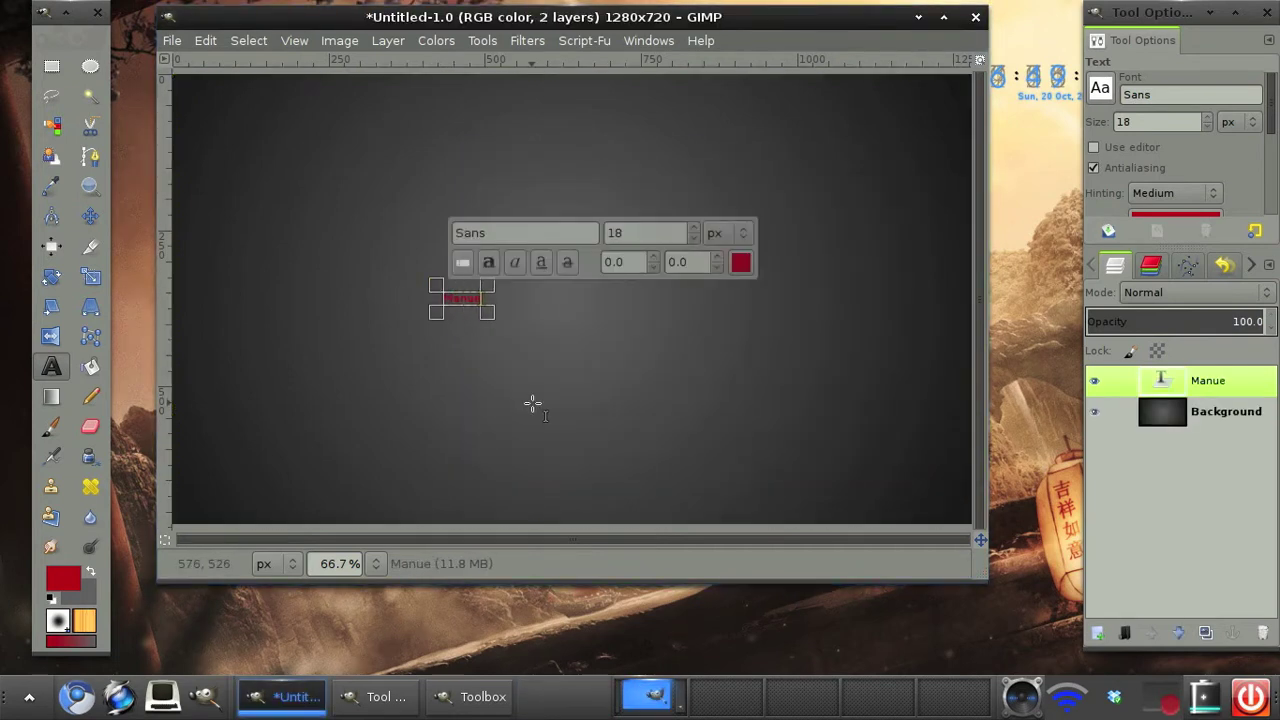
pyautogui.press('BackSpace')
pyautogui.press('BackSpace')
pyautogui.press('BackSpace')
pyautogui.press('BackSpace')
pyautogui.press('BackSpace')
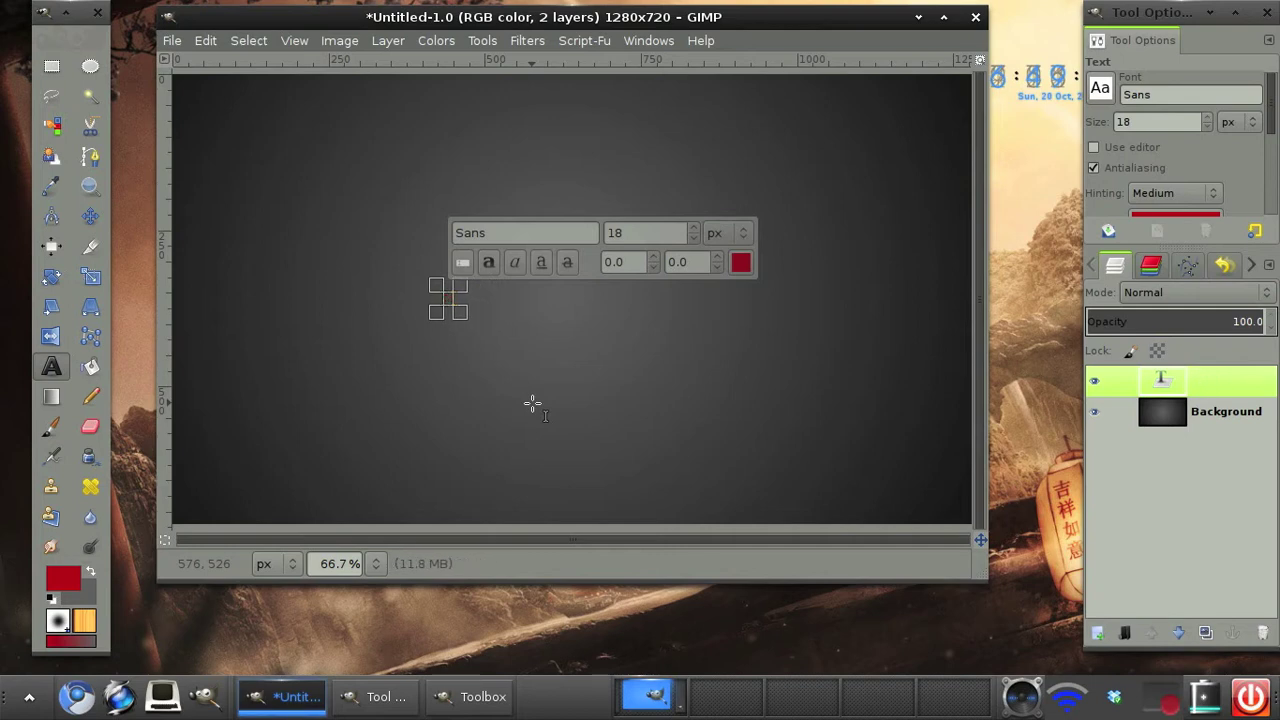
pyautogui.write('Manuel')
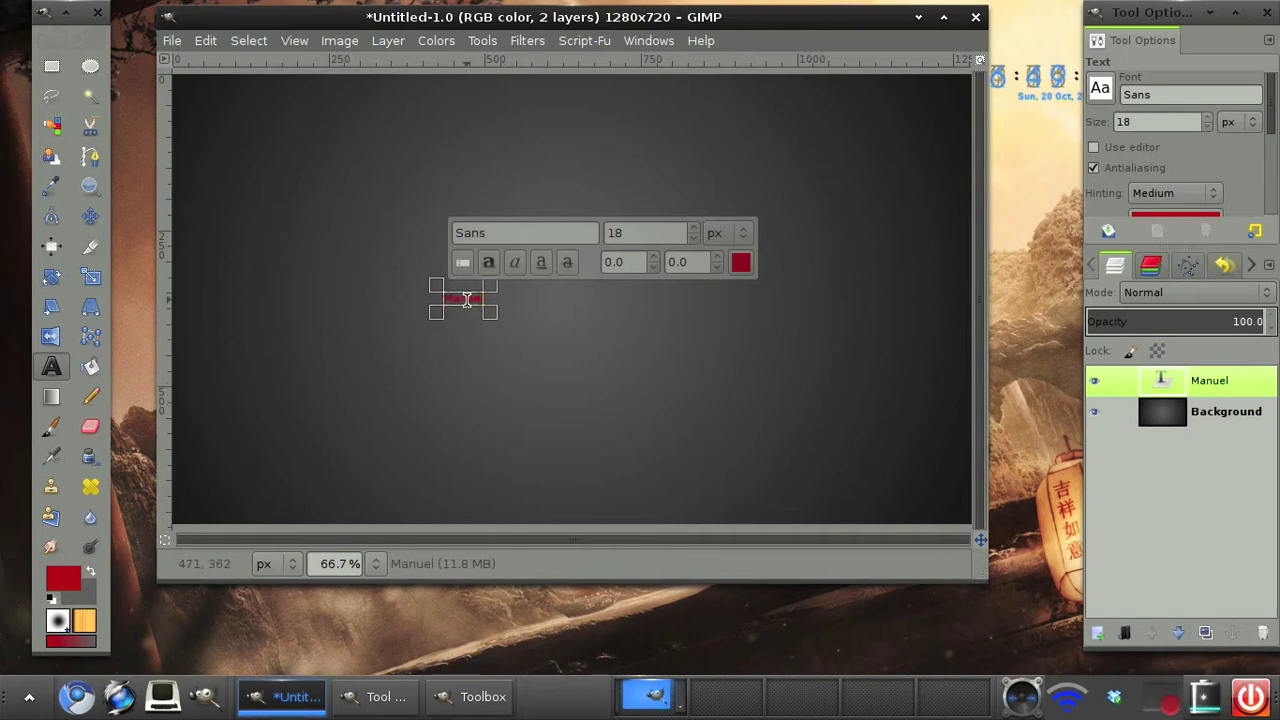
pyautogui.doubleClick(466, 299)
# Set the text to 254 px in the Chung font.
pyautogui.moveTo(692, 229); pyautogui.dragTo(692, 229)
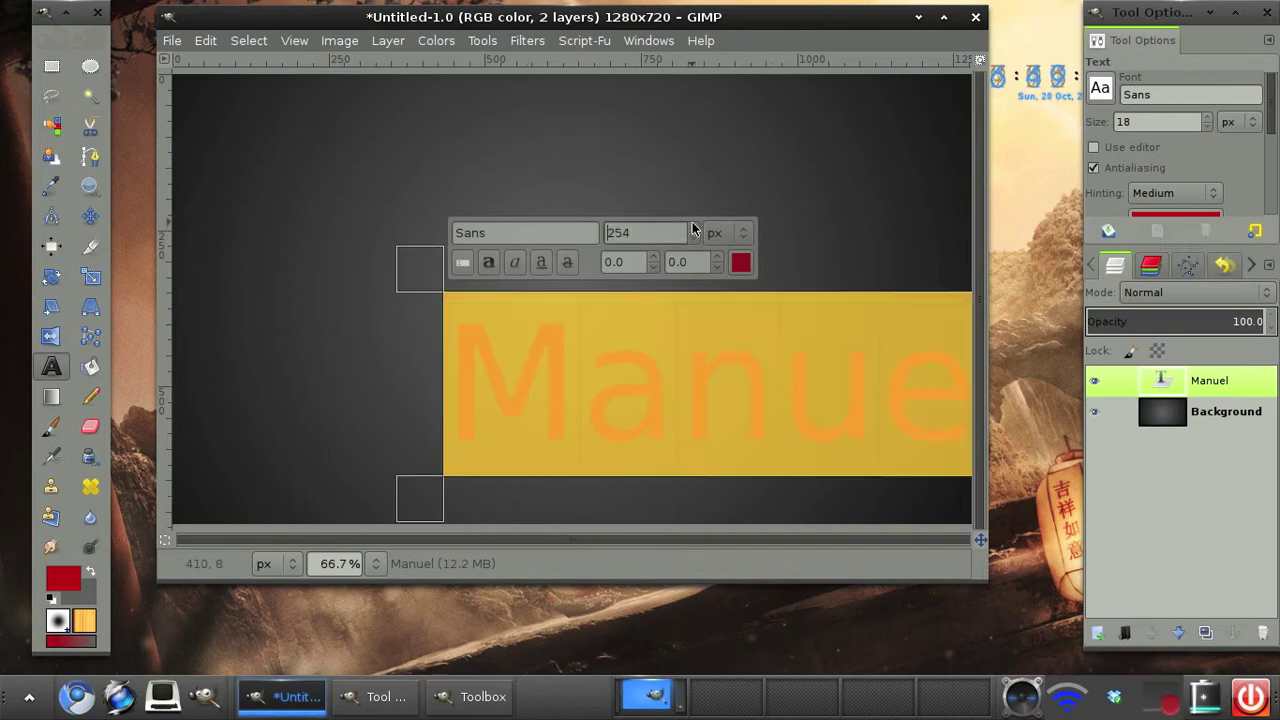
pyautogui.doubleClick(463, 238)
pyautogui.write('Chu')
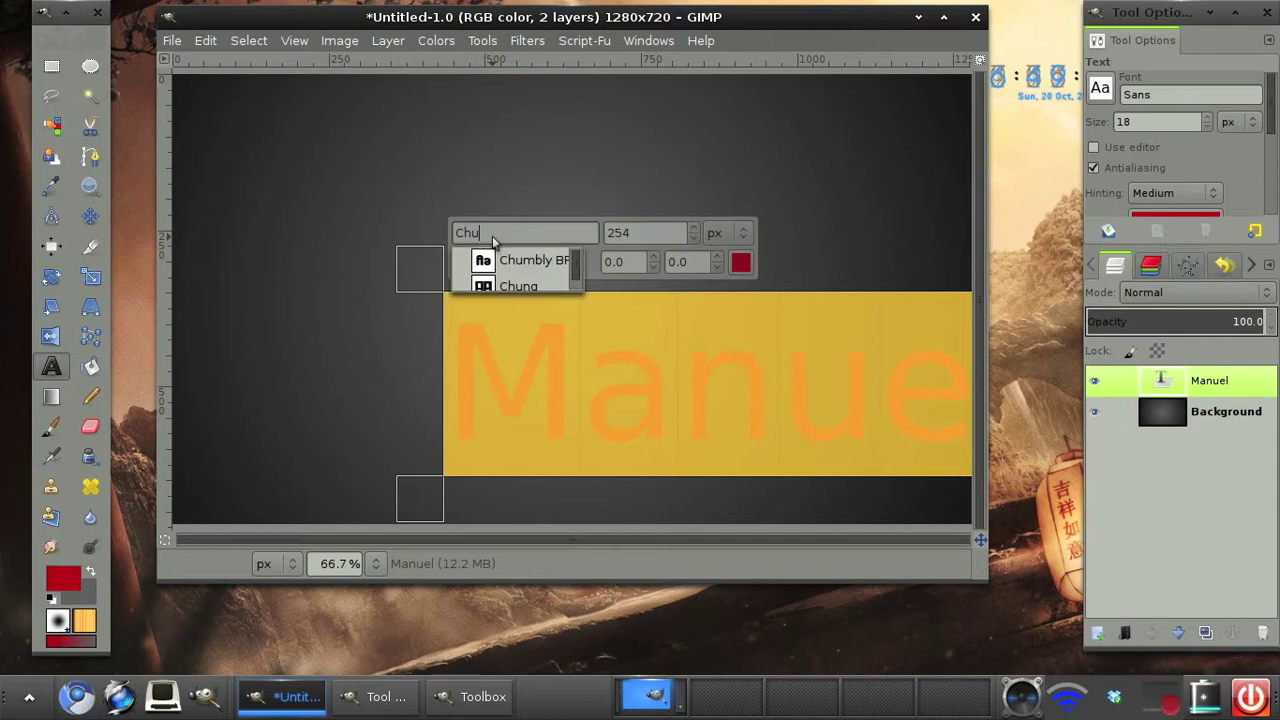
pyautogui.click(505, 286)
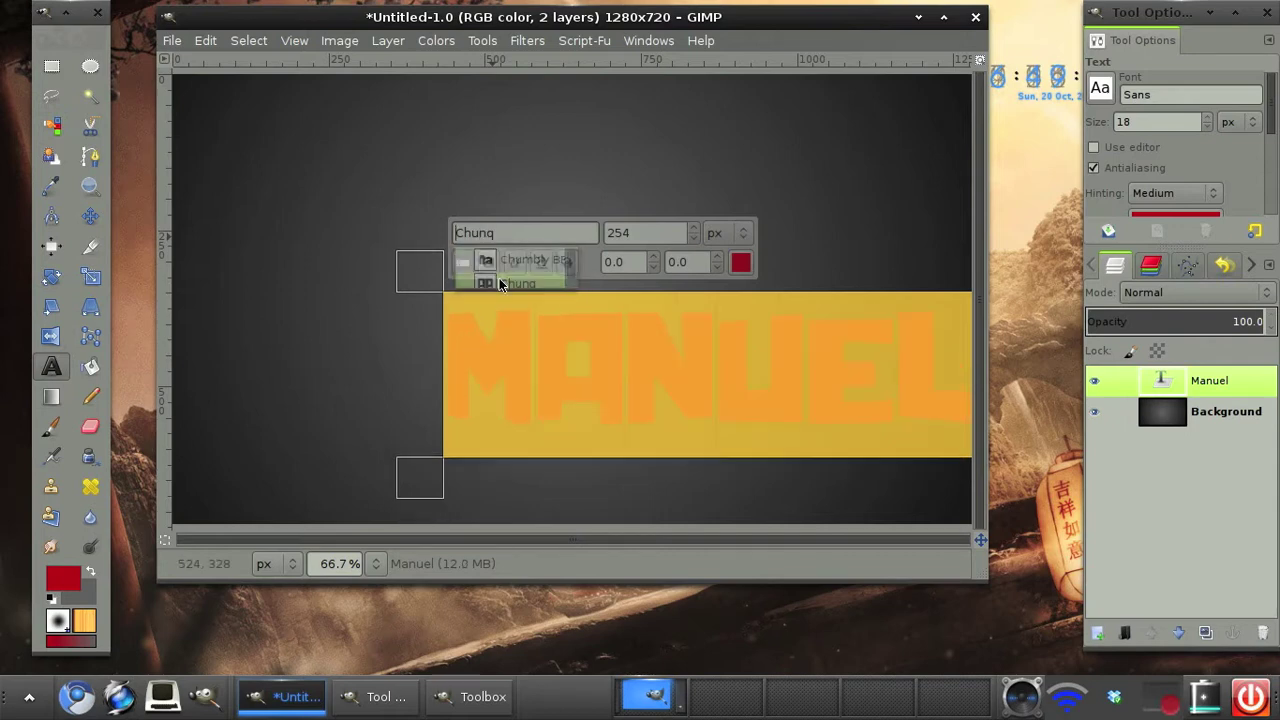
# Move the Manuel text layer to the centre of the canvas.
pyautogui.click(90, 216)
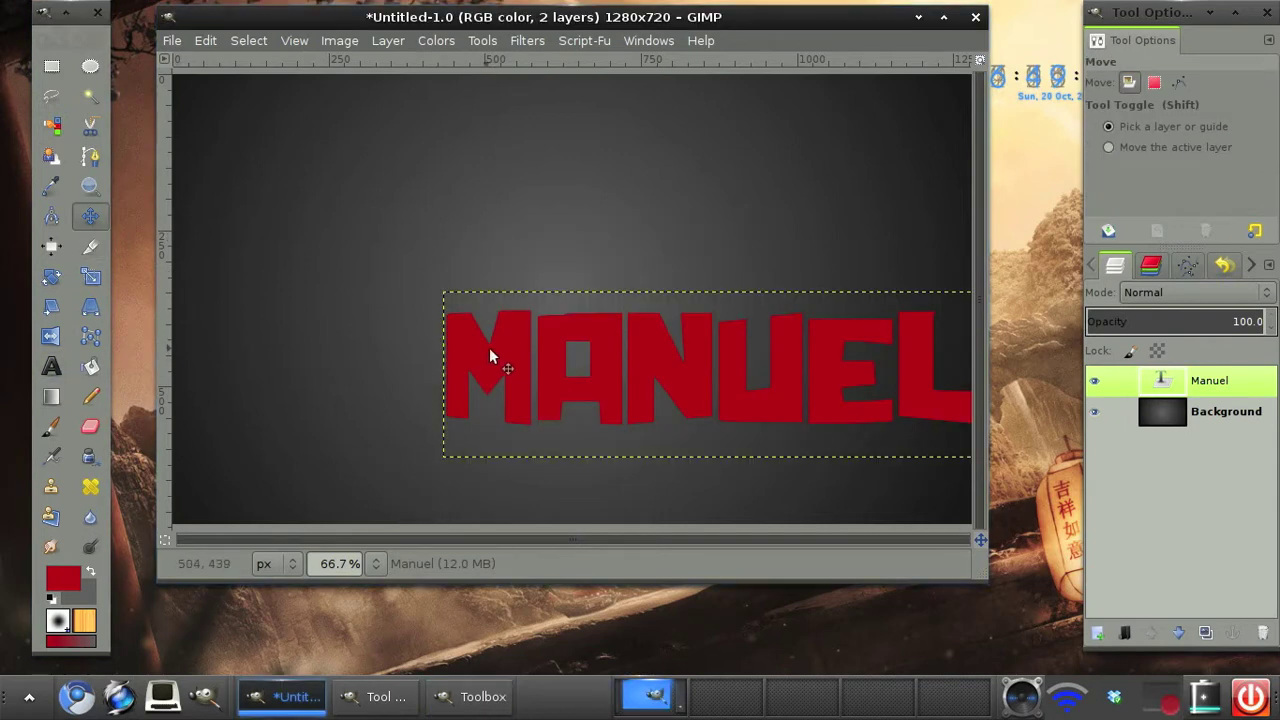
pyautogui.moveTo(465, 337); pyautogui.dragTo(367, 298)
pyautogui.click(1165, 385)
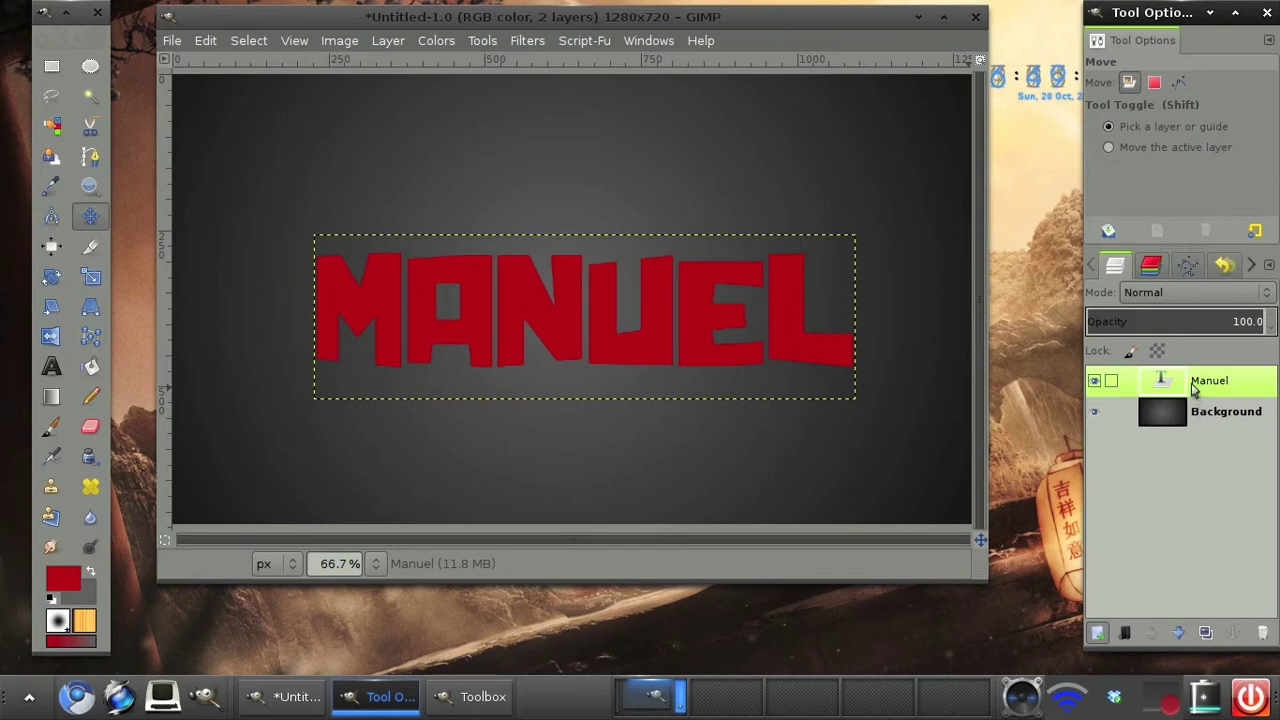
pyautogui.rightClick(1191, 383)
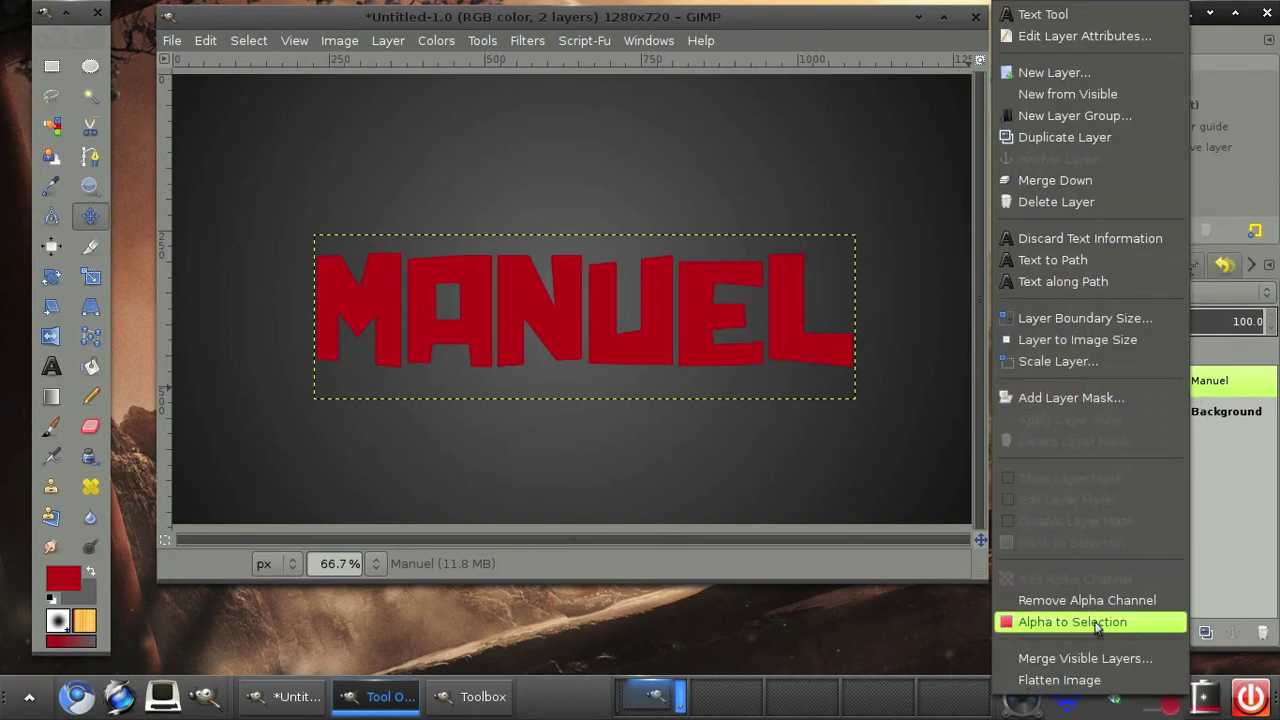
# Load the letter shapes as a selection and add a new transparent layer below the text.
pyautogui.click(1096, 622)
pyautogui.click(1097, 632)
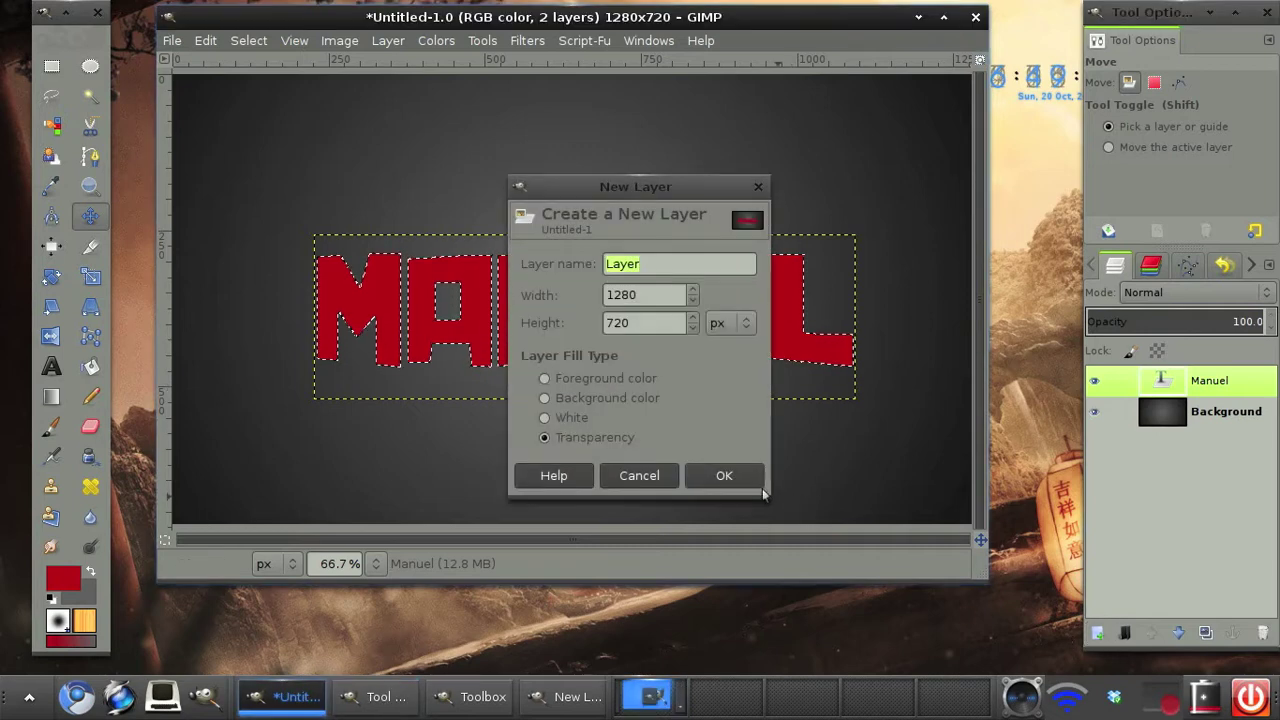
pyautogui.click(756, 484)
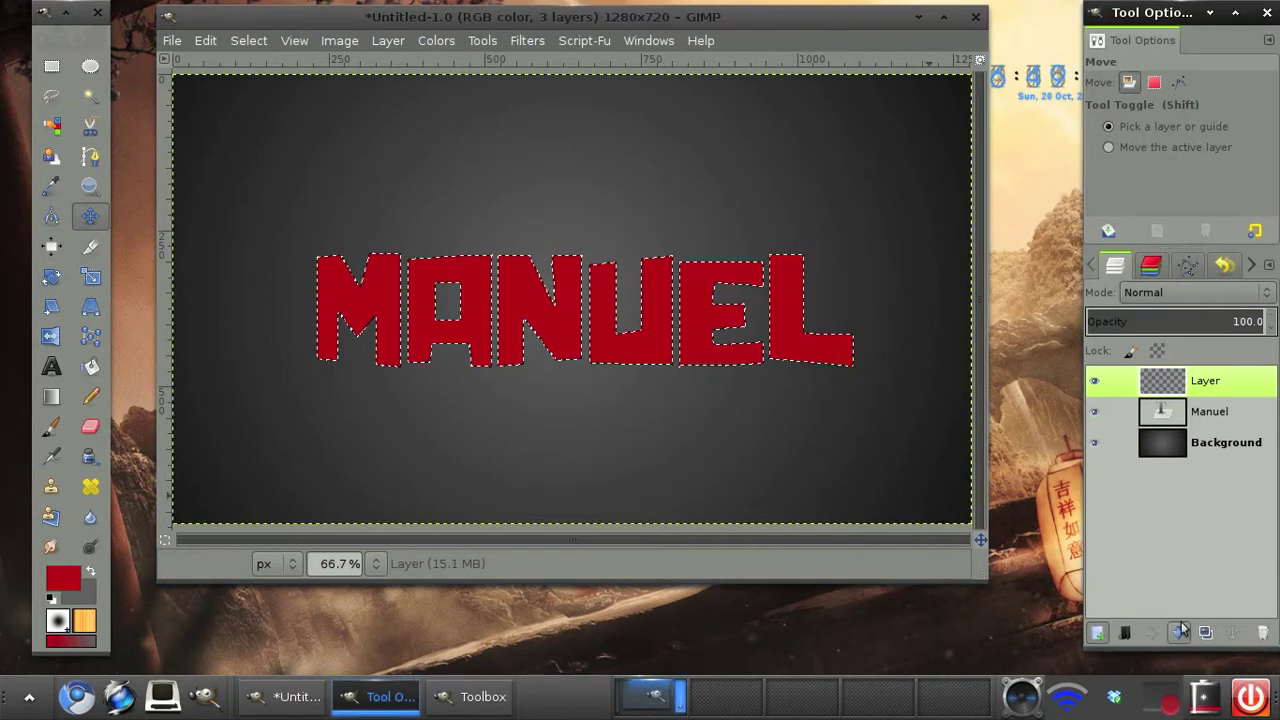
pyautogui.click(1180, 632)
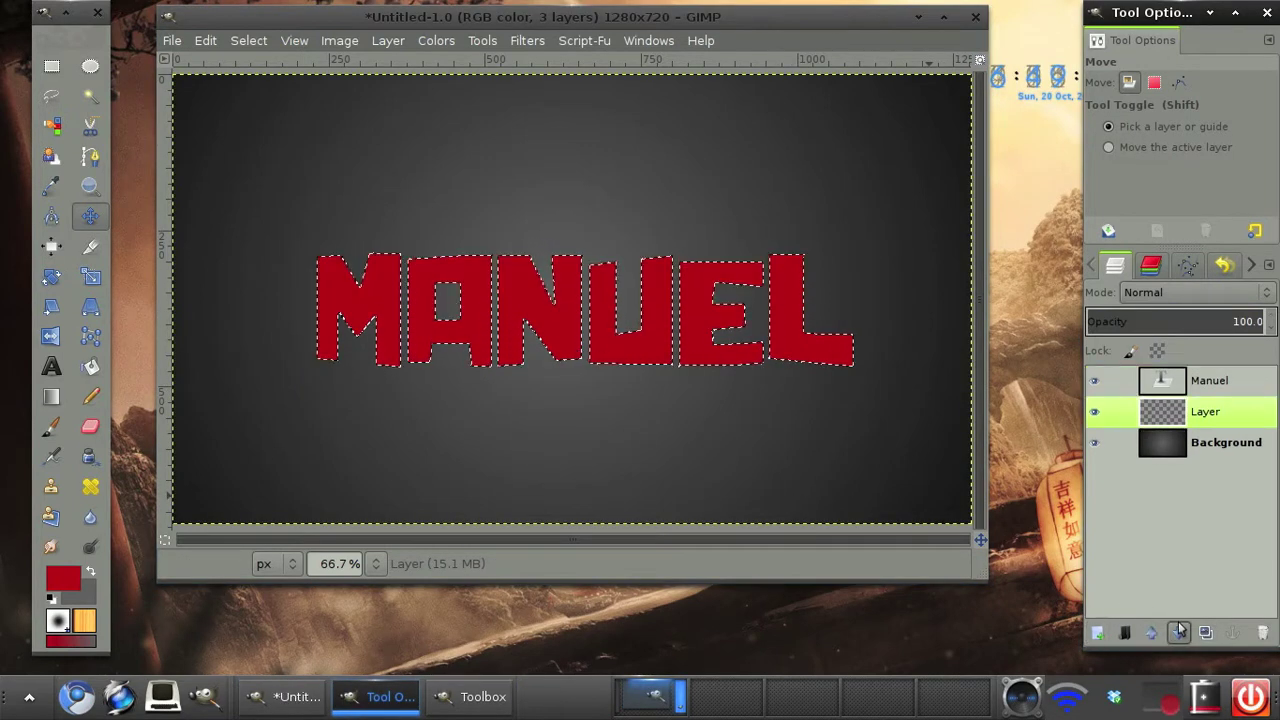
# Fill the whole letter selection with black on the new layer, then clear the selection.
pyautogui.click(88, 367)
pyautogui.click(56, 596)
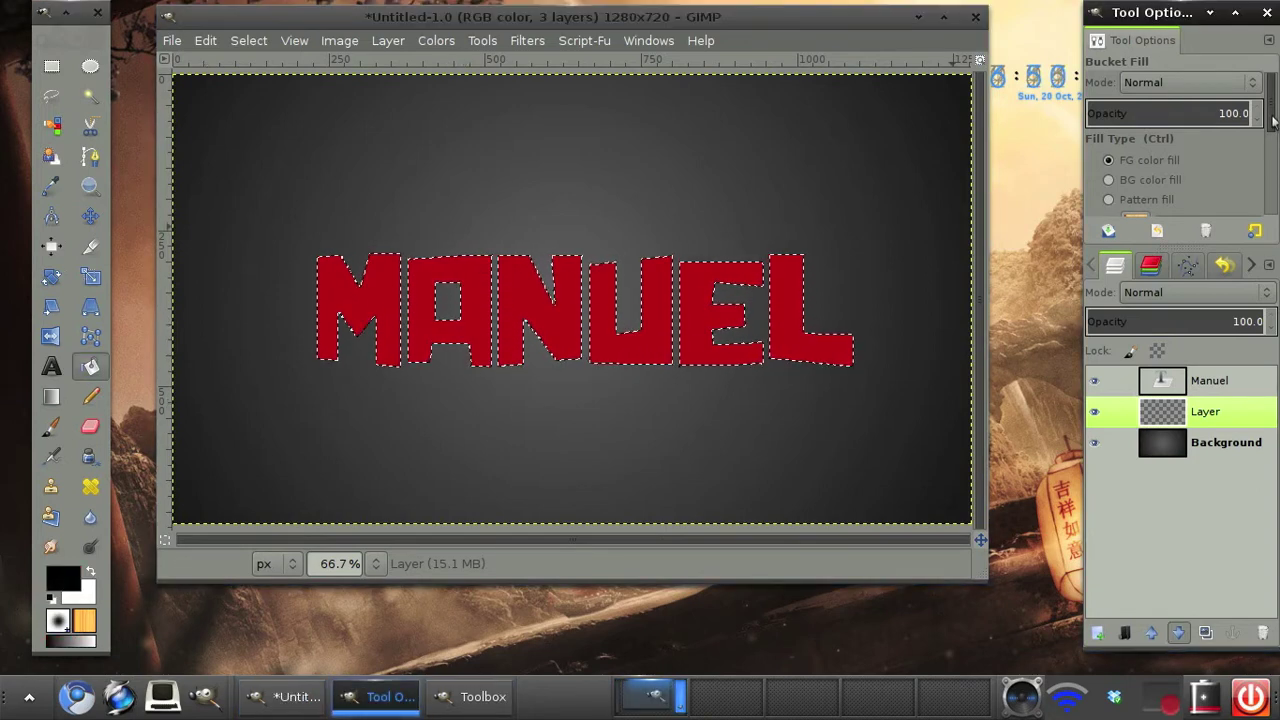
pyautogui.scroll(-3, 1272, 118)
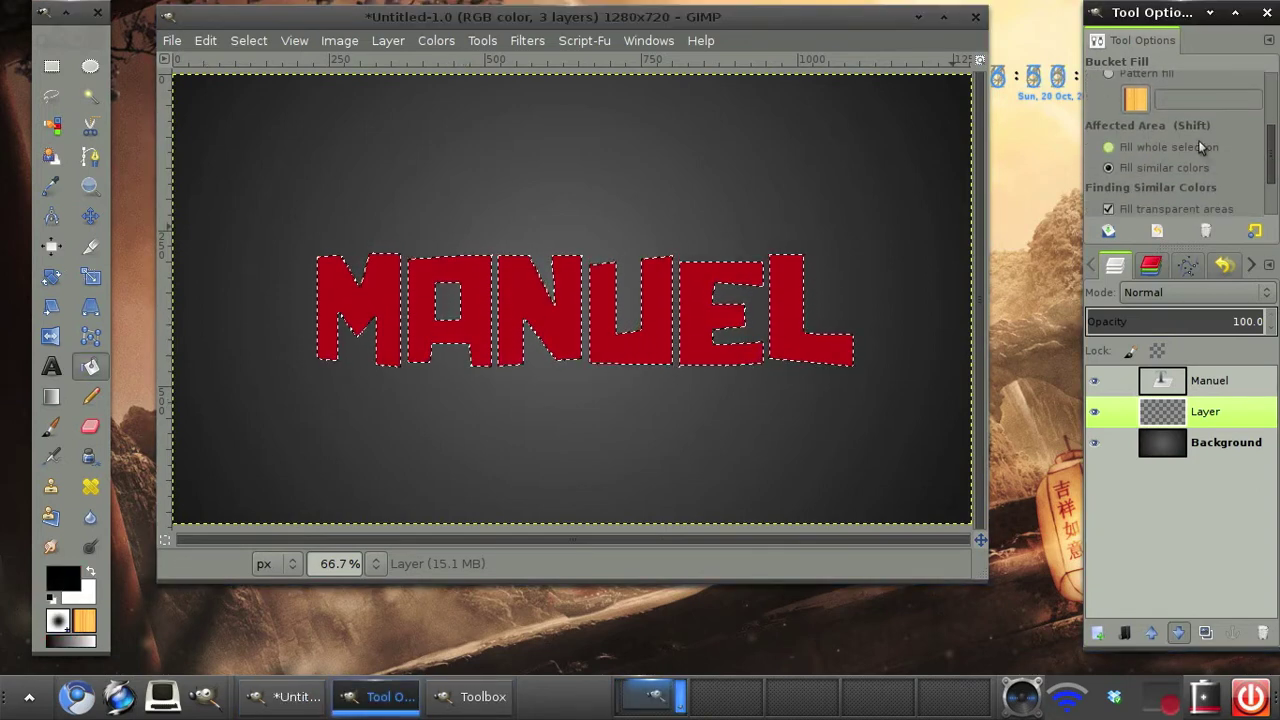
pyautogui.click(1198, 146)
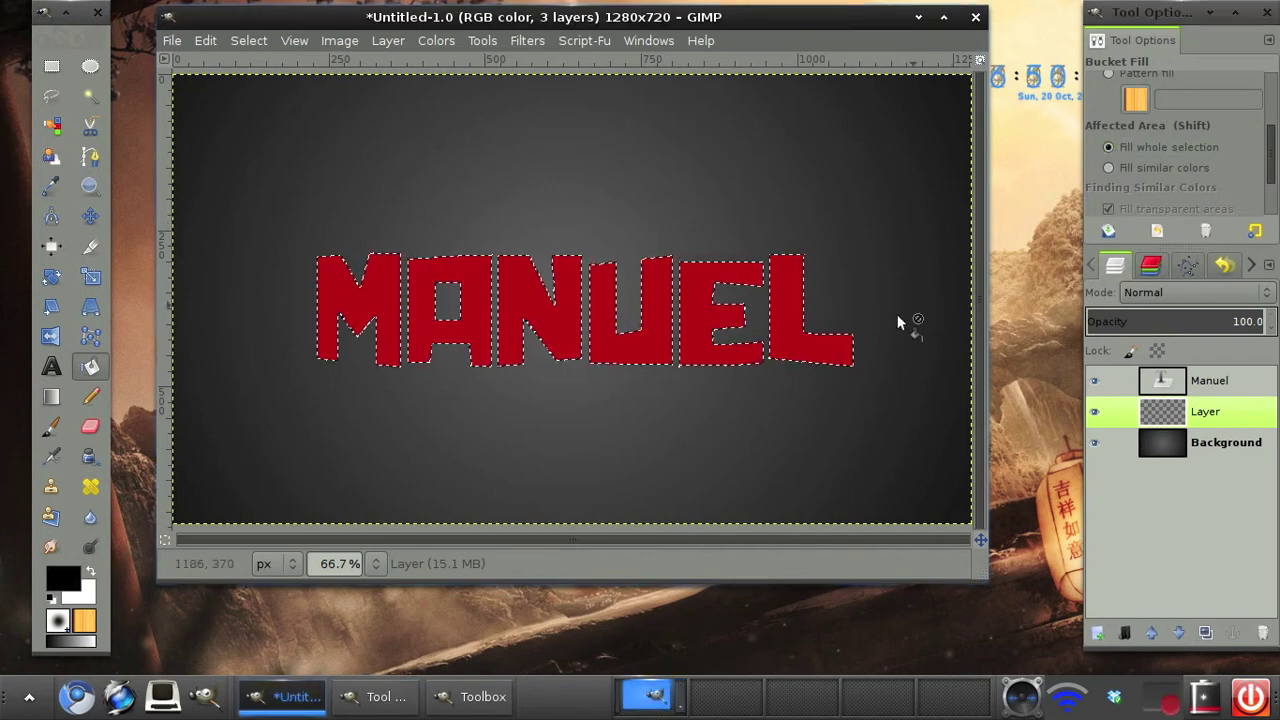
pyautogui.click(818, 352)
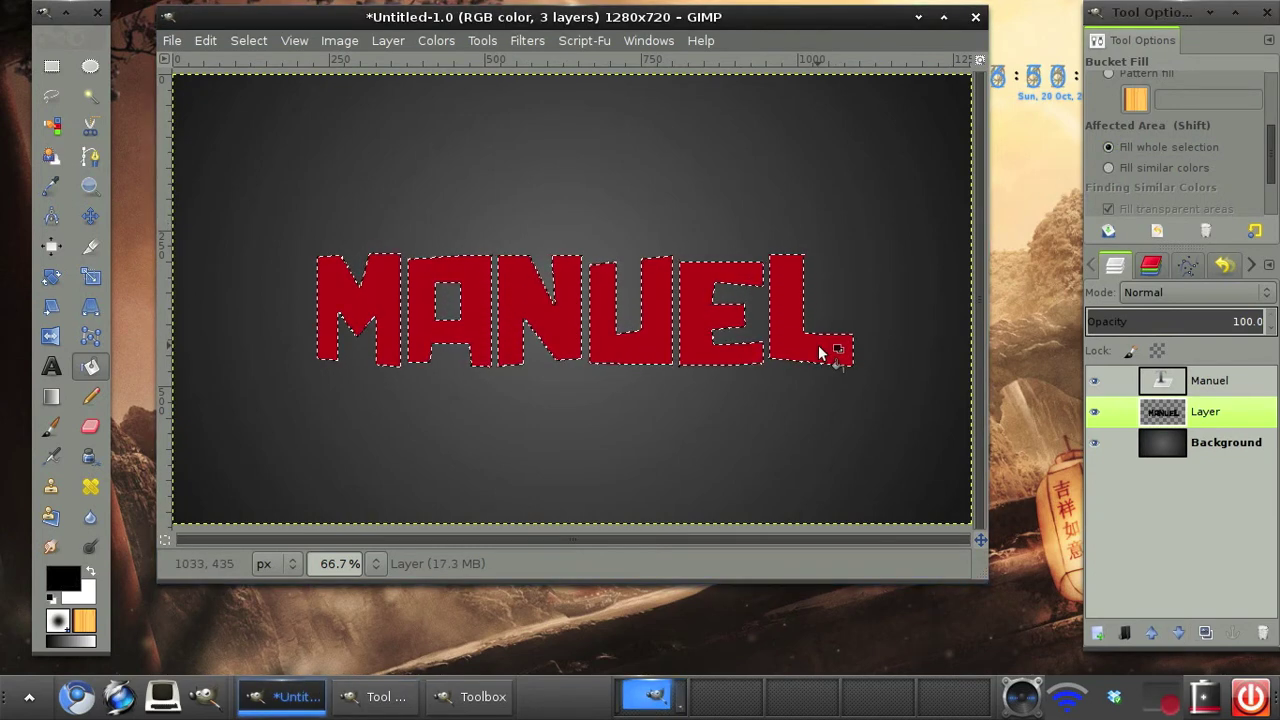
pyautogui.click(259, 44)
pyautogui.click(278, 87)
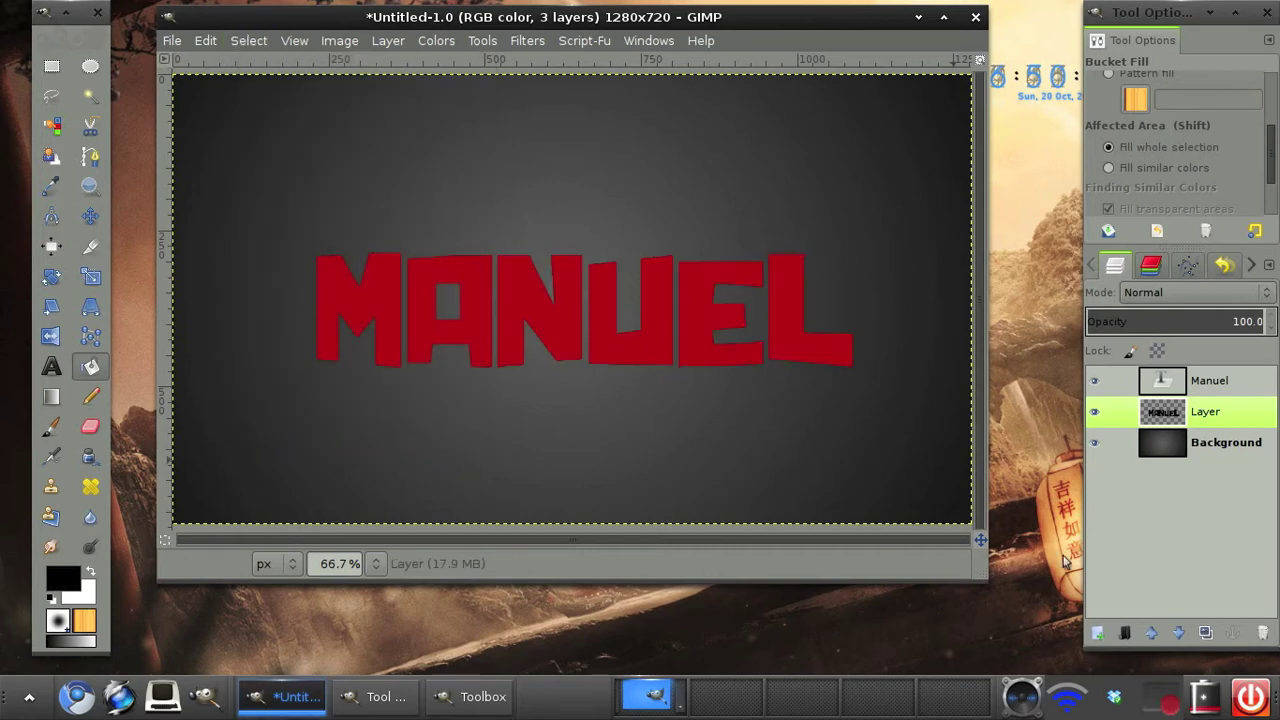
pyautogui.click(1154, 632)
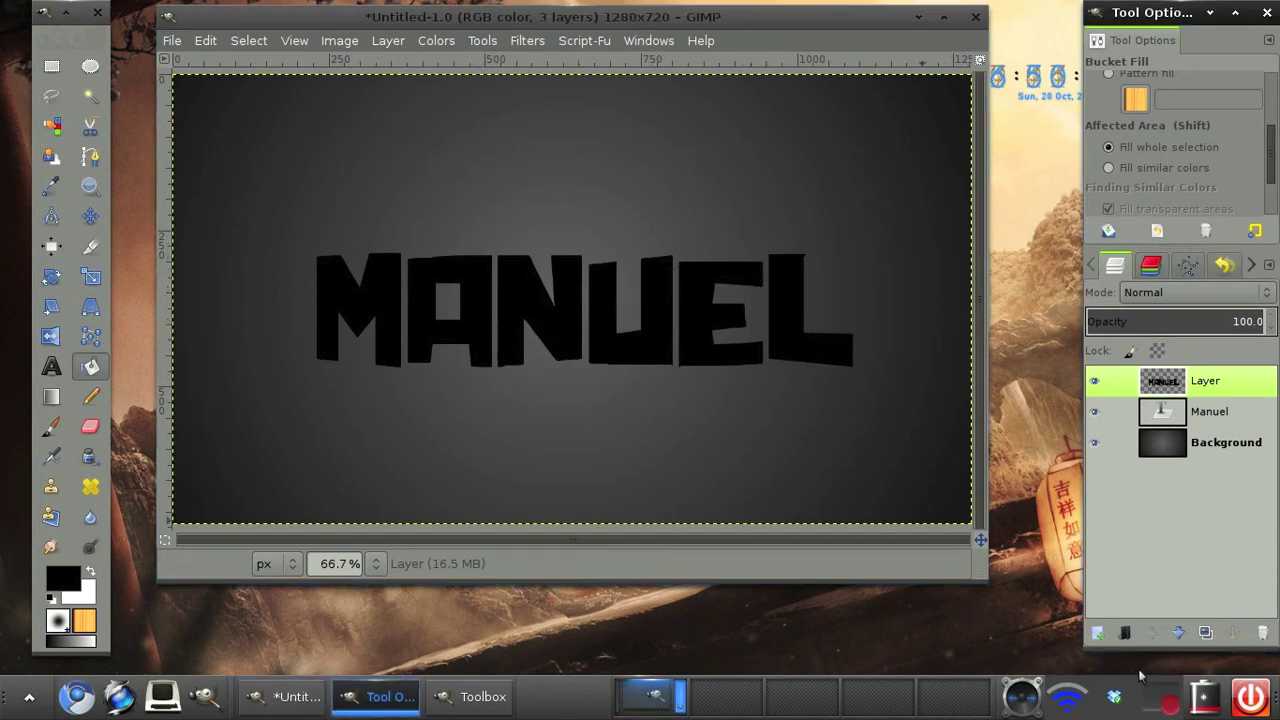
pyautogui.click(1176, 633)
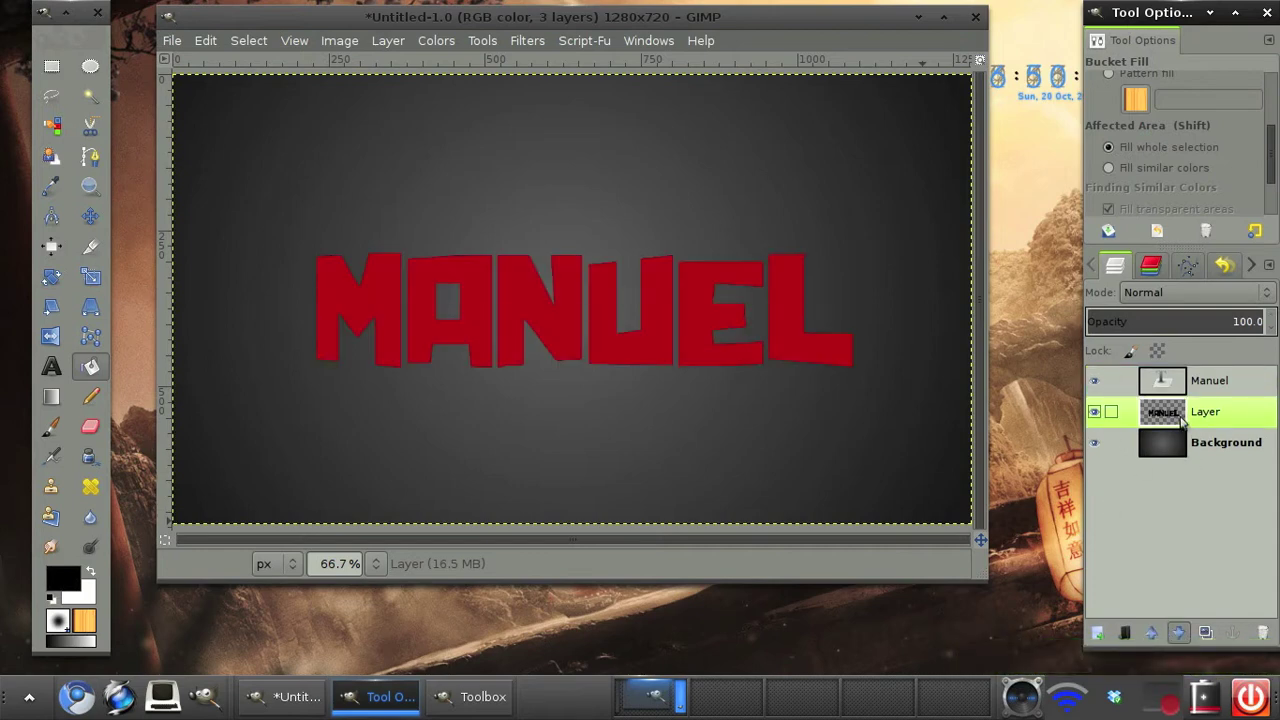
# Apply a Motion Blur of length 49 at angle 117 to the black letter layer.
pyautogui.click(547, 43)
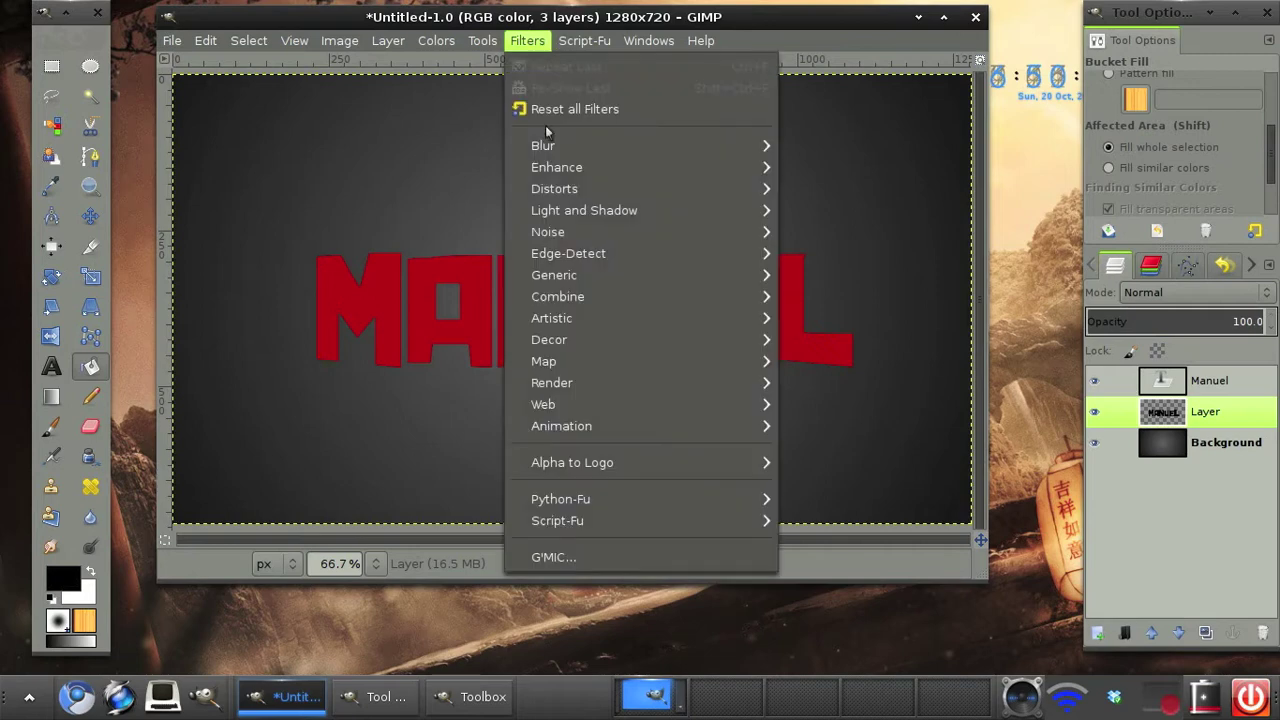
pyautogui.moveTo(583, 151)
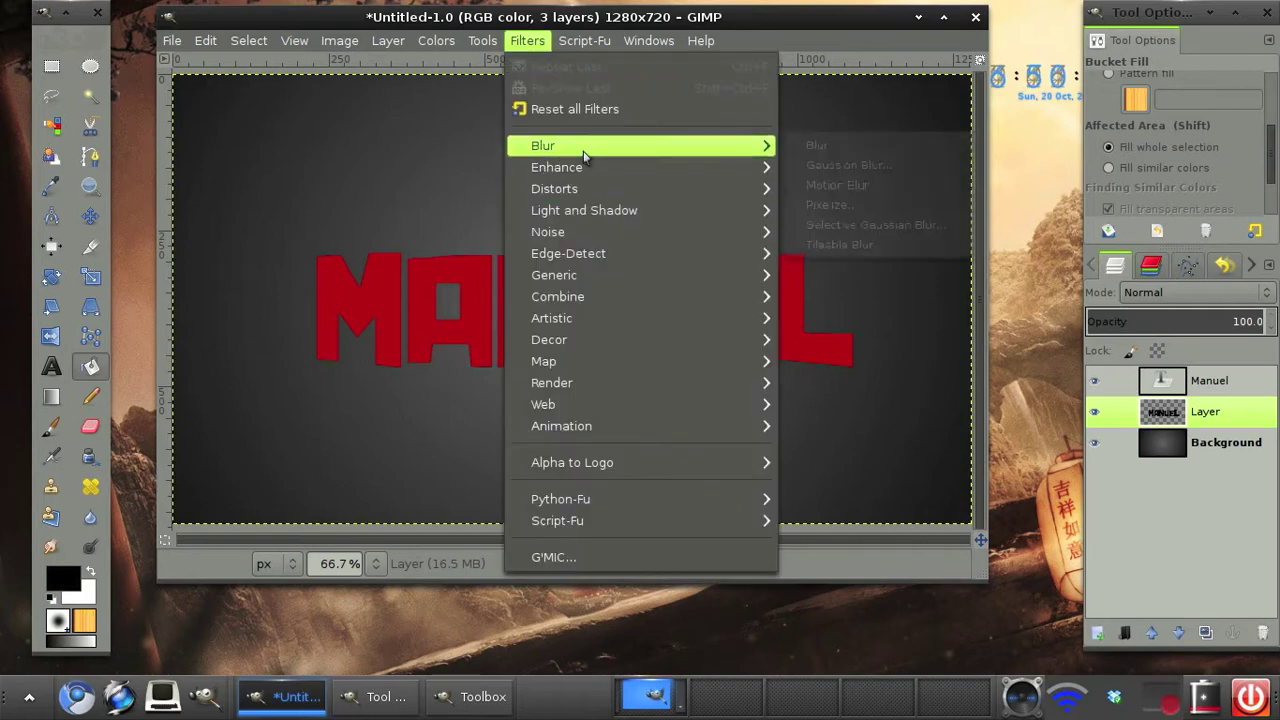
pyautogui.click(842, 189)
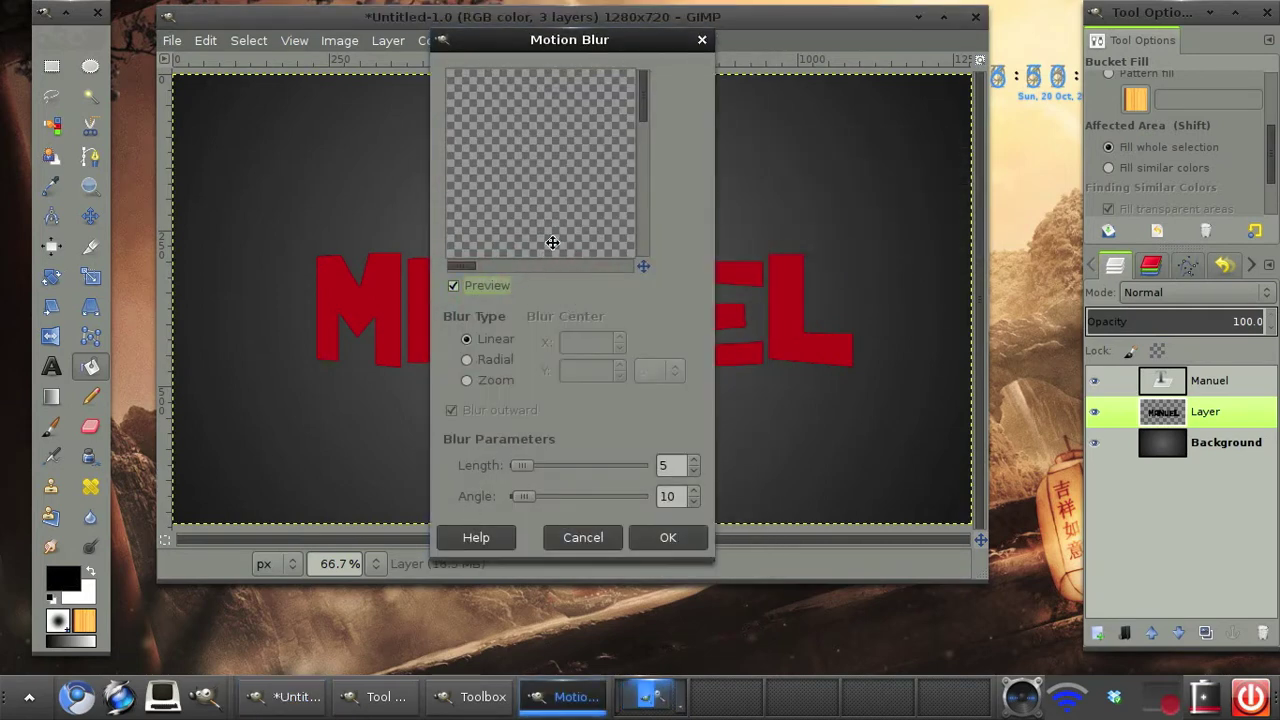
pyautogui.moveTo(552, 242); pyautogui.dragTo(465, 262)
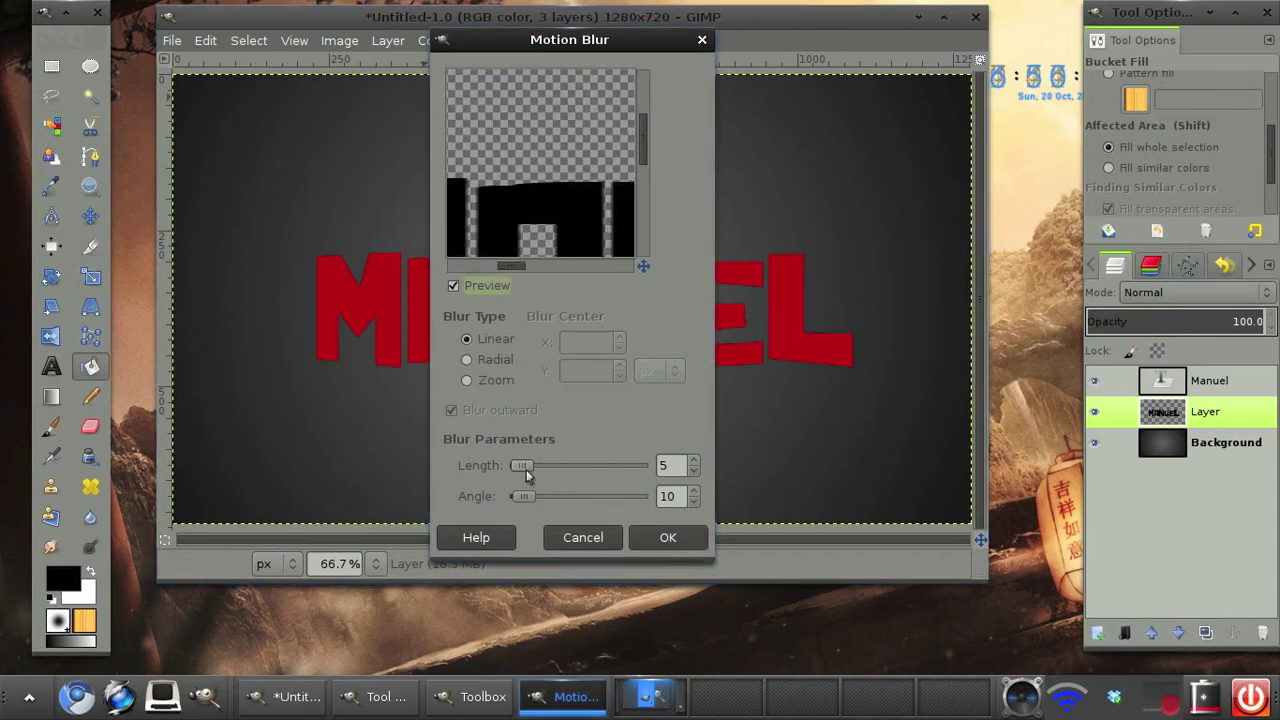
pyautogui.moveTo(527, 500); pyautogui.dragTo(562, 505)
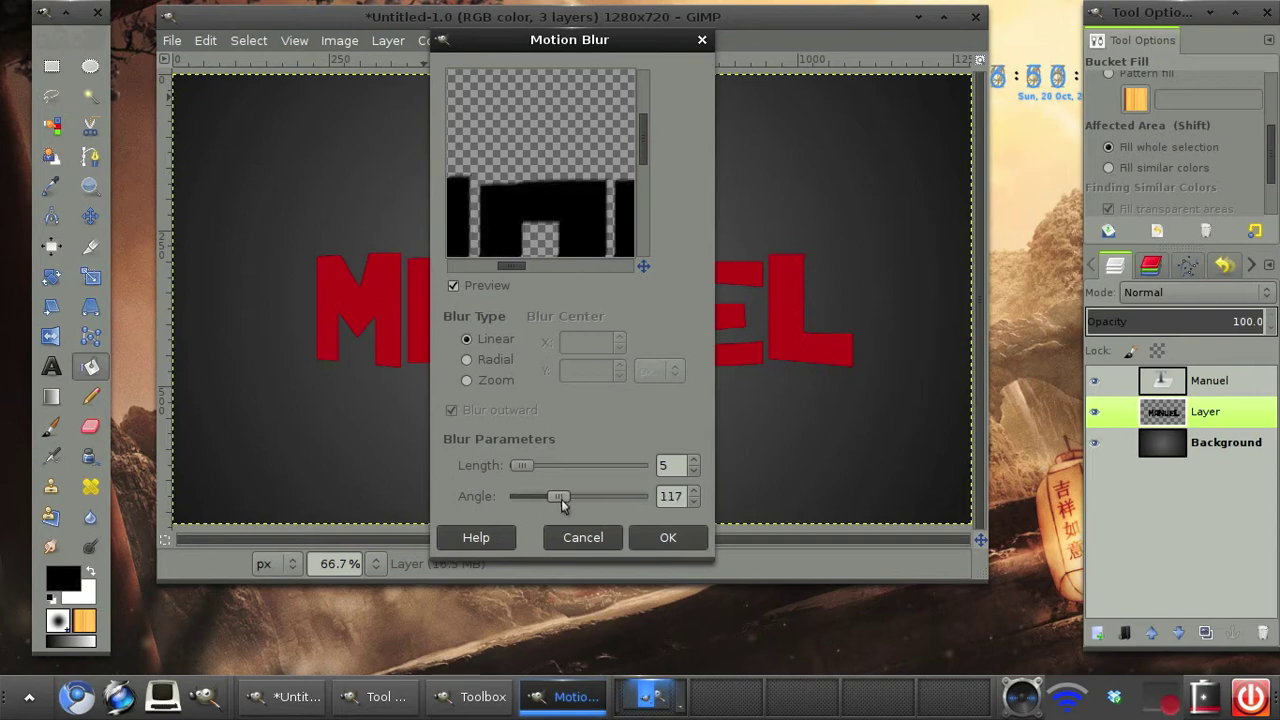
pyautogui.moveTo(526, 466); pyautogui.dragTo(547, 477)
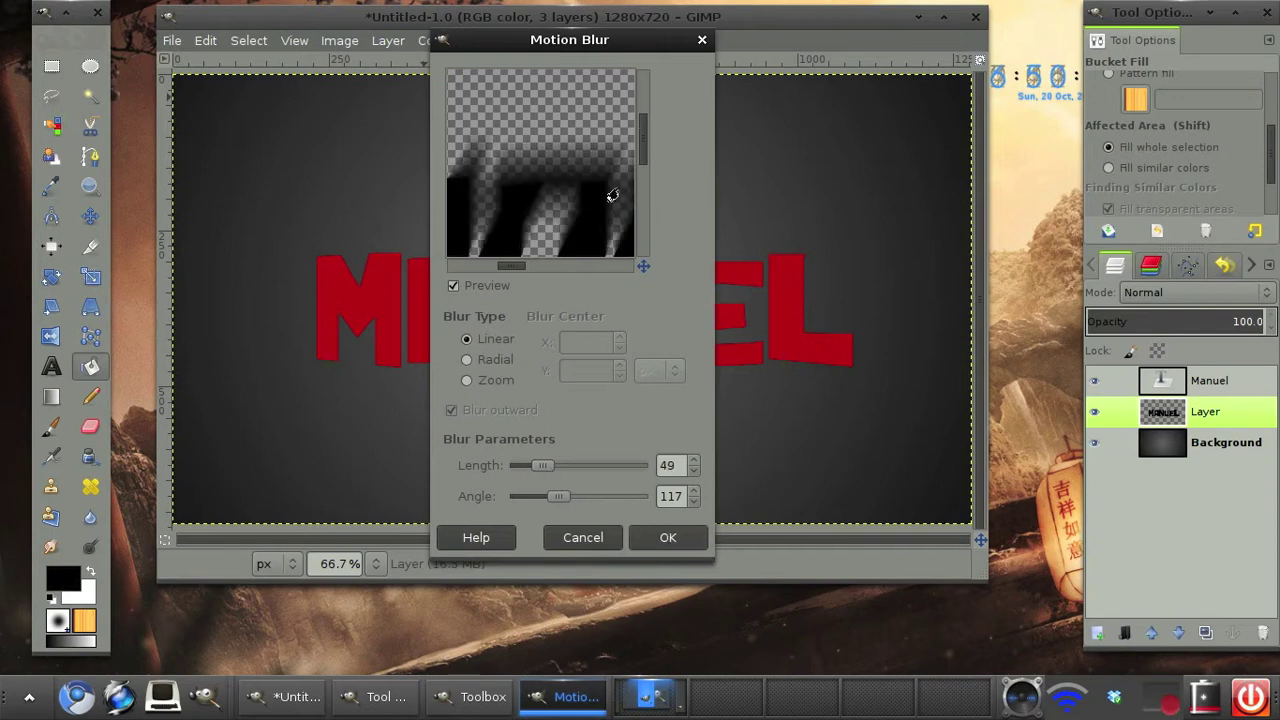
pyautogui.moveTo(612, 195); pyautogui.dragTo(591, 133)
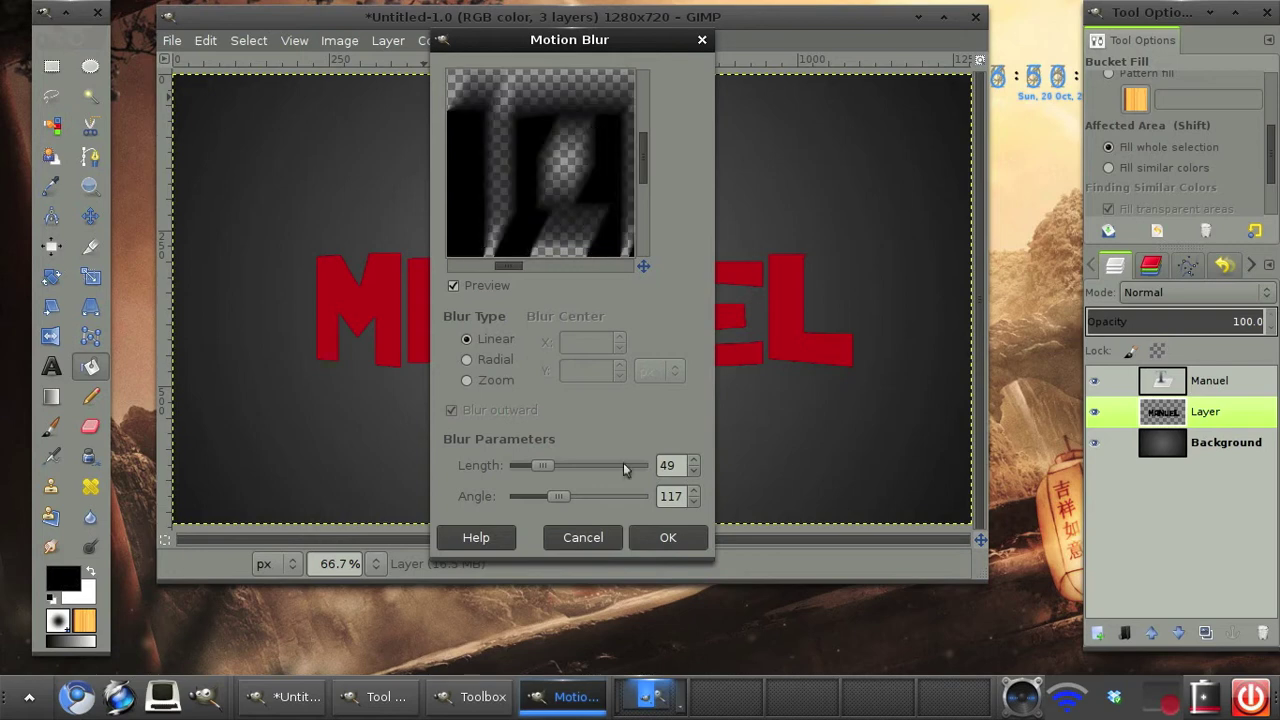
pyautogui.click(667, 546)
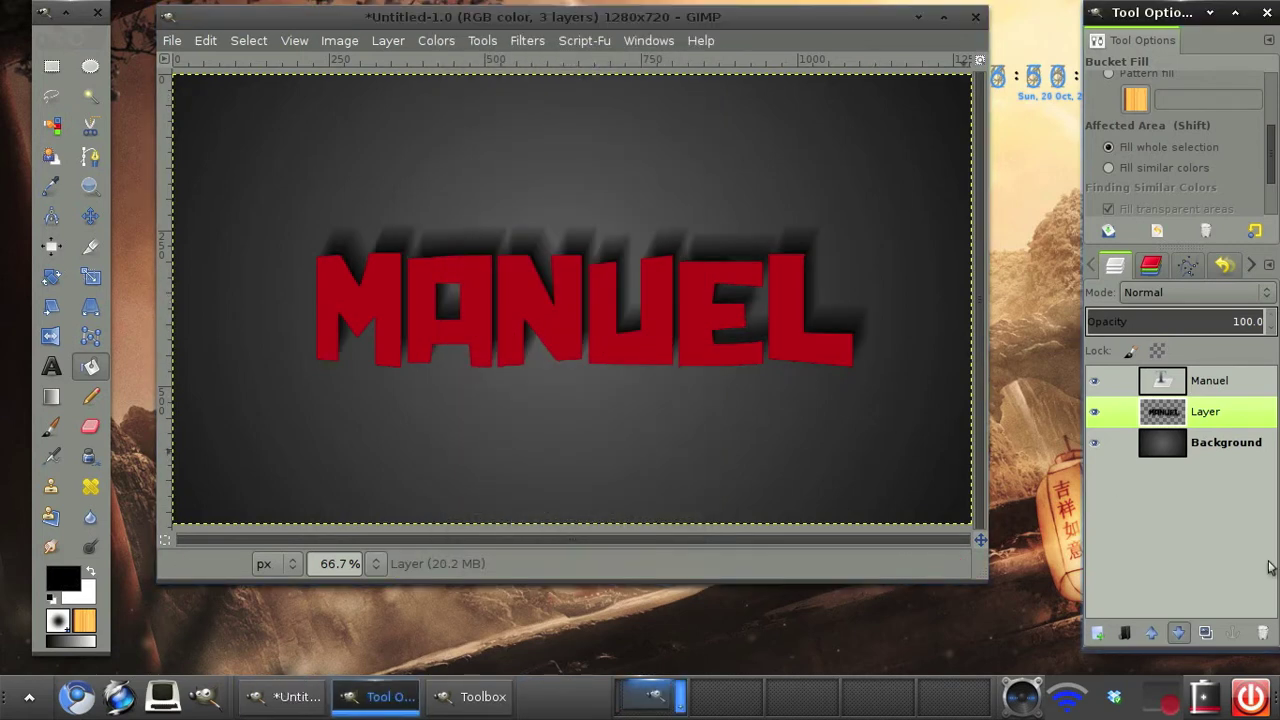
# Duplicate the blurred shadow layer five times.
pyautogui.click(1203, 632)
pyautogui.click(1203, 632)
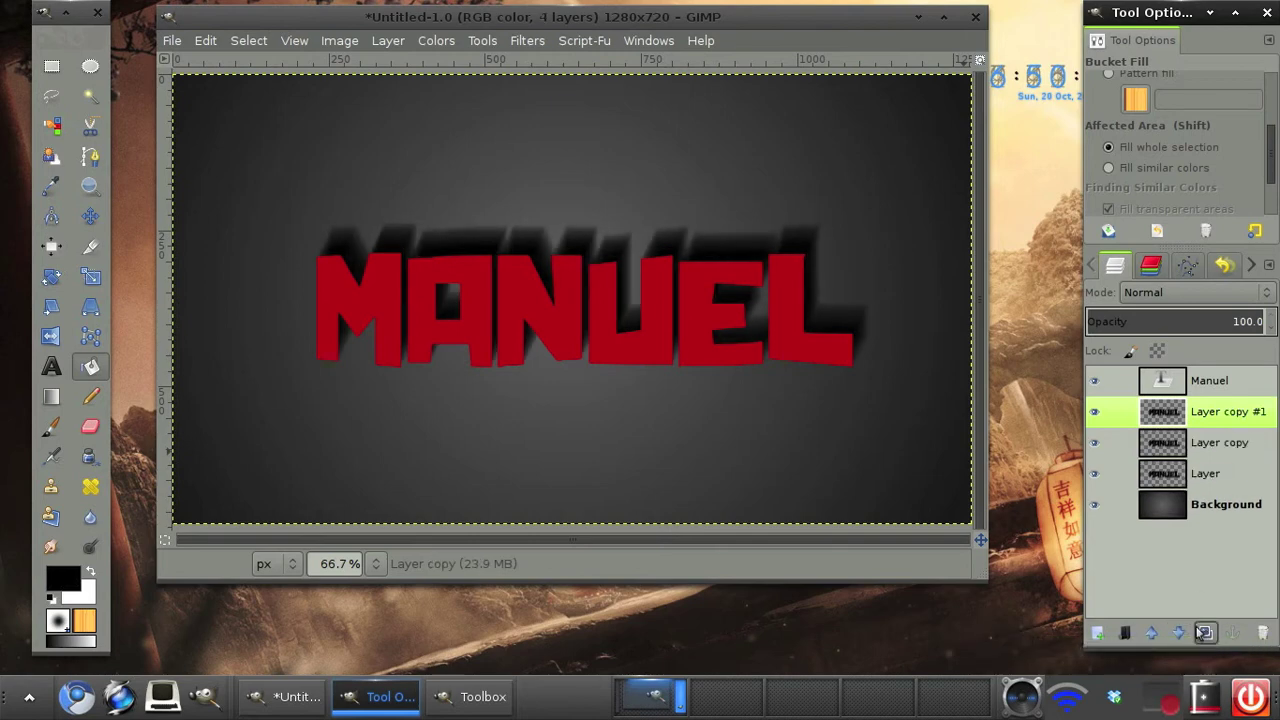
pyautogui.click(1203, 632)
pyautogui.click(1203, 632)
pyautogui.click(1203, 632)
pyautogui.click(1203, 632)
pyautogui.click(1203, 632)
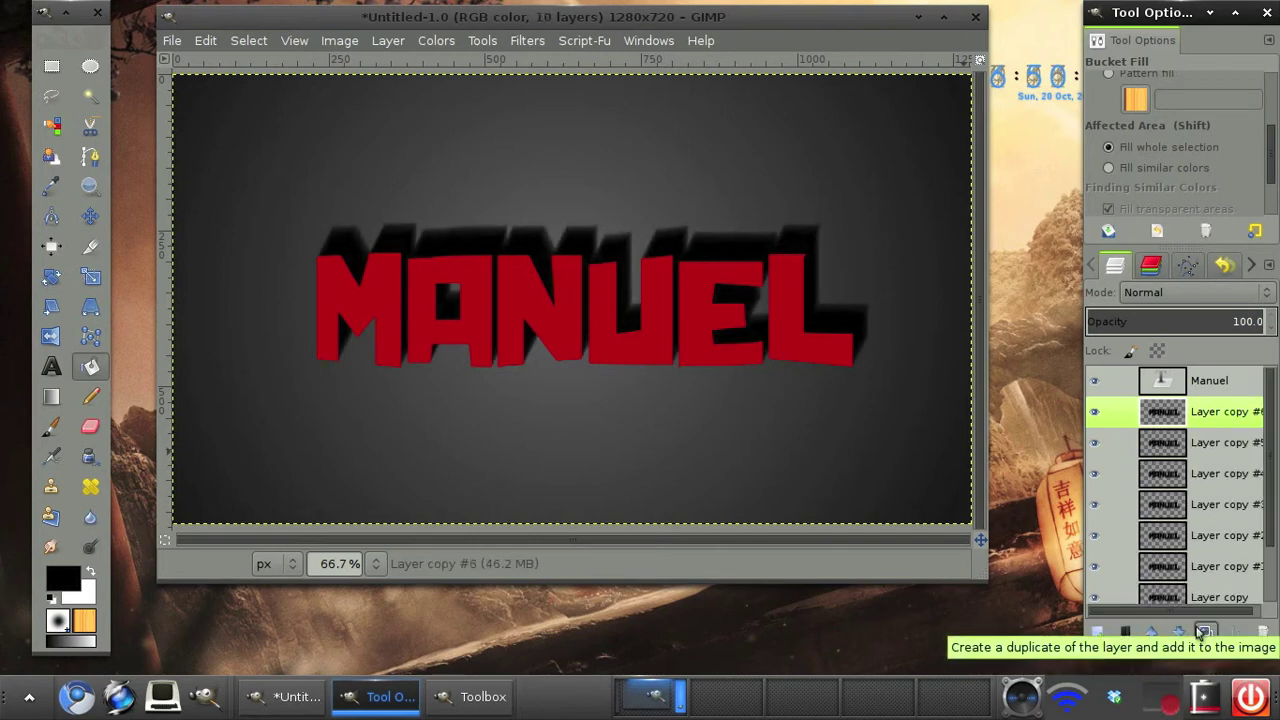
pyautogui.click(1203, 632)
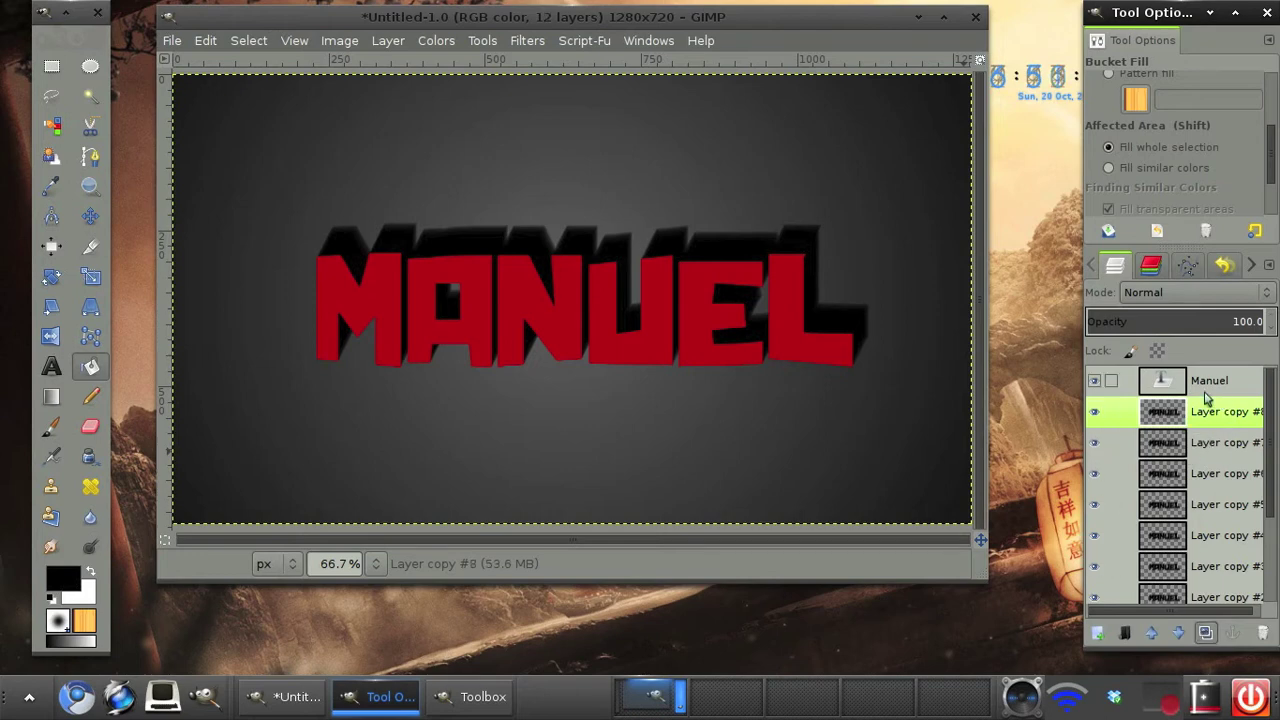
# Hide the Manuel and Background layers, then merge the visible shadow copies into one layer.
pyautogui.click(1094, 384)
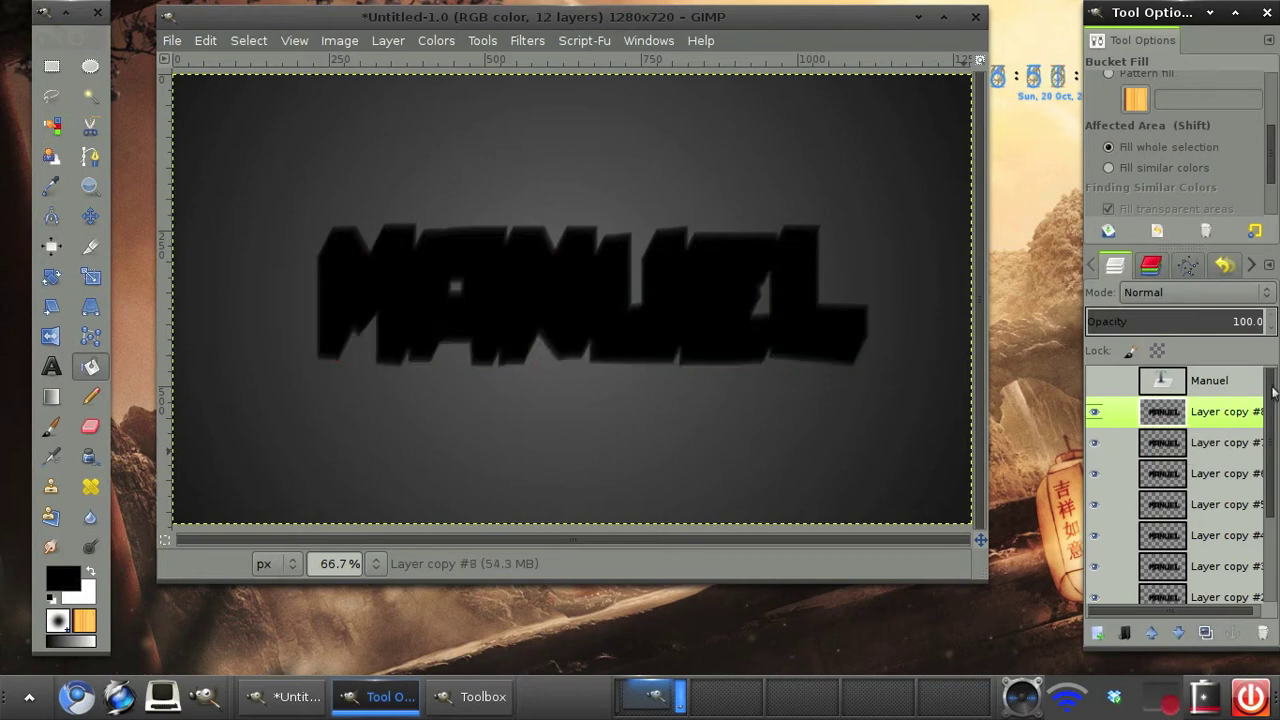
pyautogui.moveTo(1268, 390); pyautogui.dragTo(1278, 548)
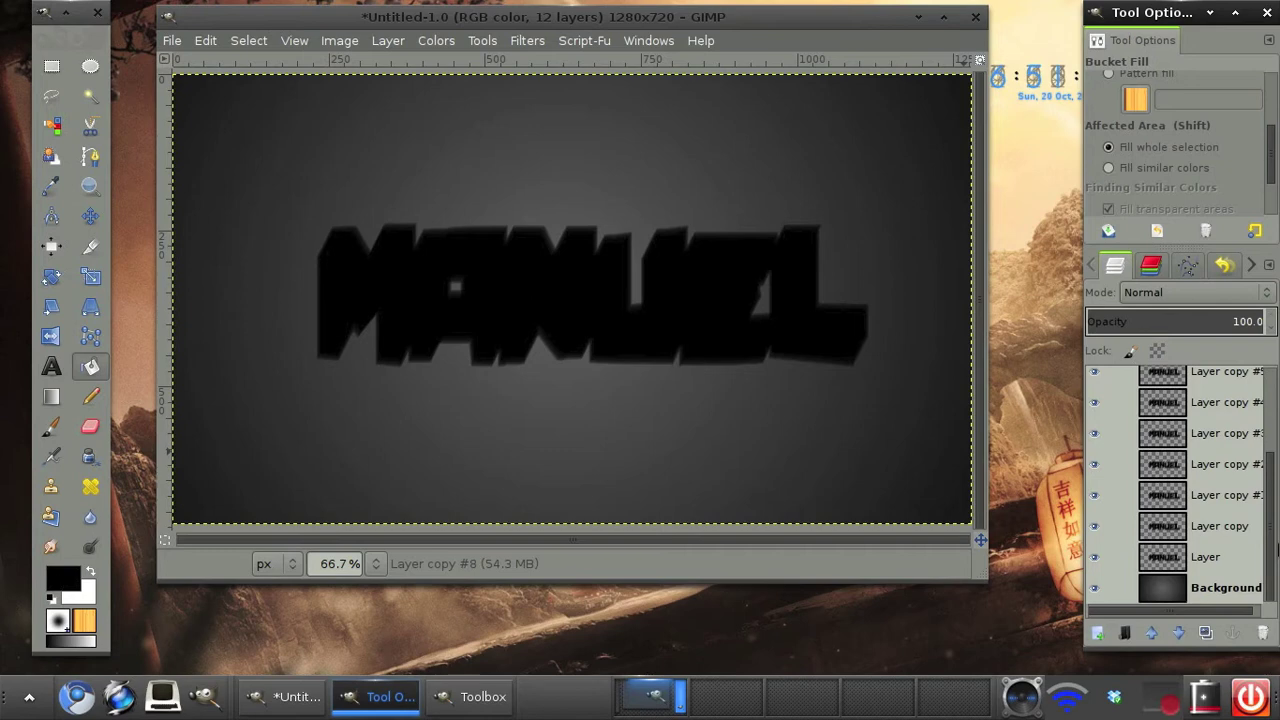
pyautogui.click(1094, 588)
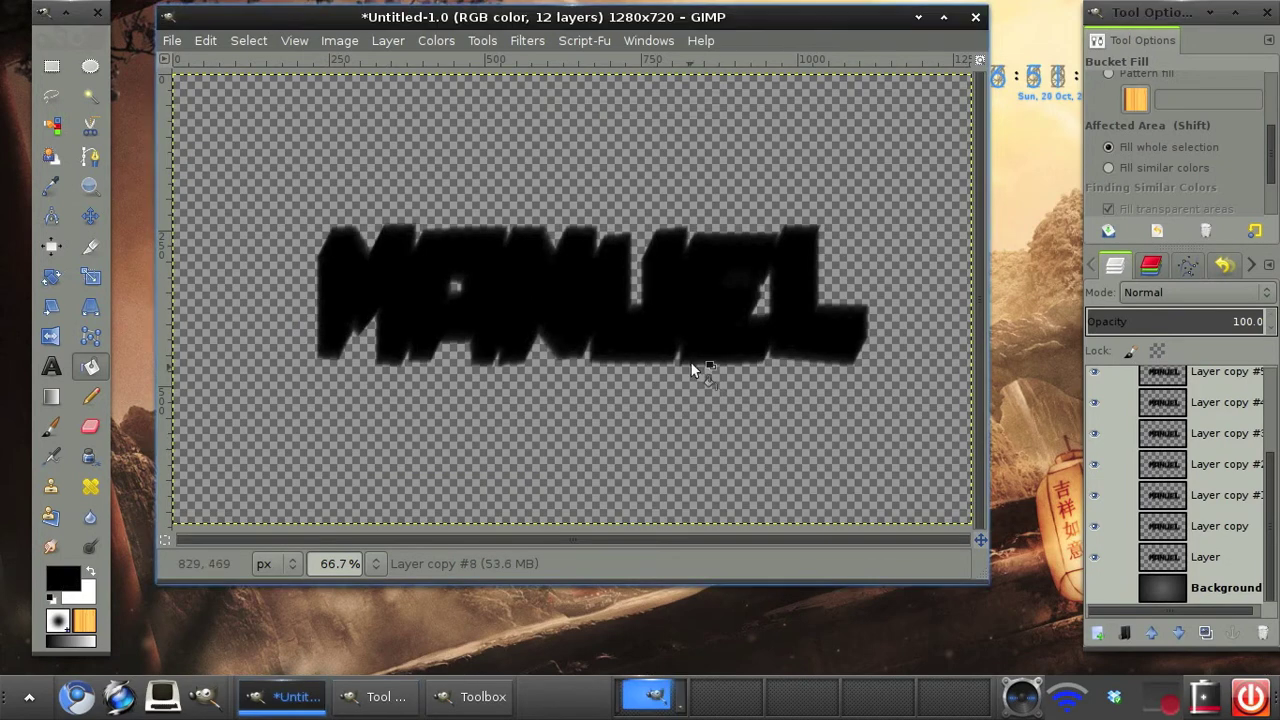
pyautogui.click(333, 42)
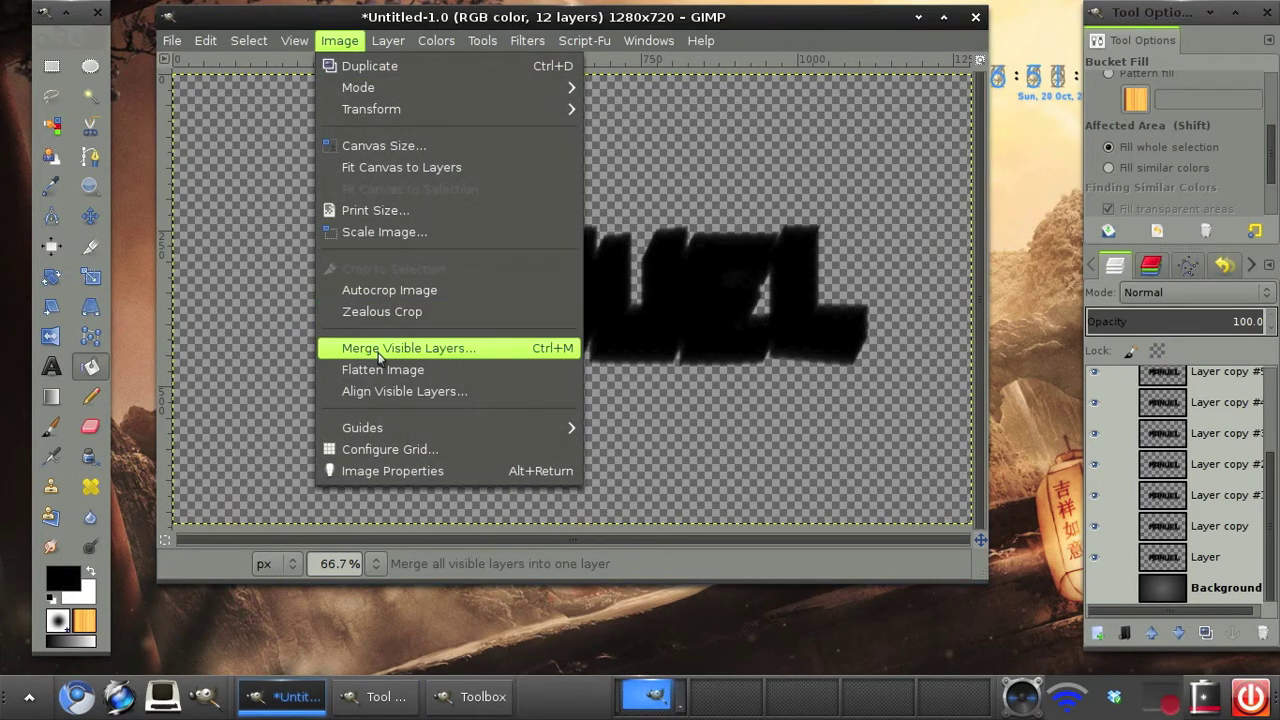
pyautogui.click(379, 350)
pyautogui.click(748, 458)
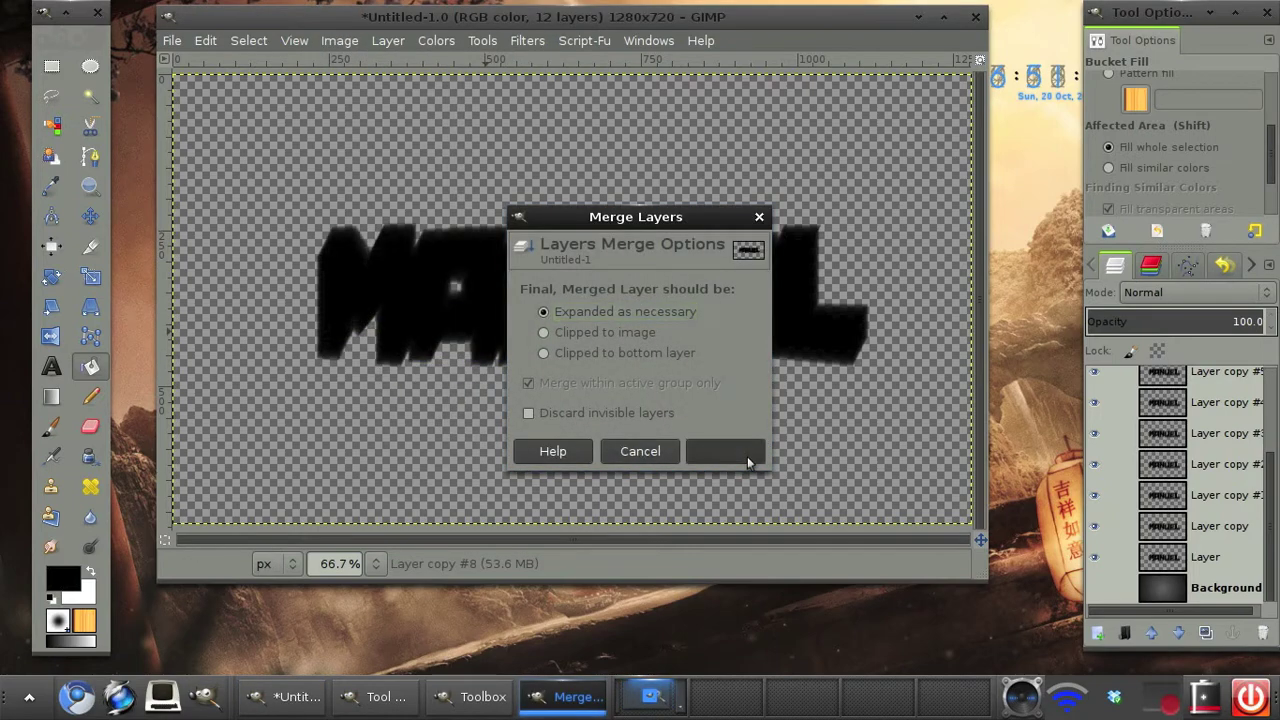
# Show all layers and colorize the Manuel text with hue 209, saturation 64, lightness 16.
pyautogui.click(1095, 442)
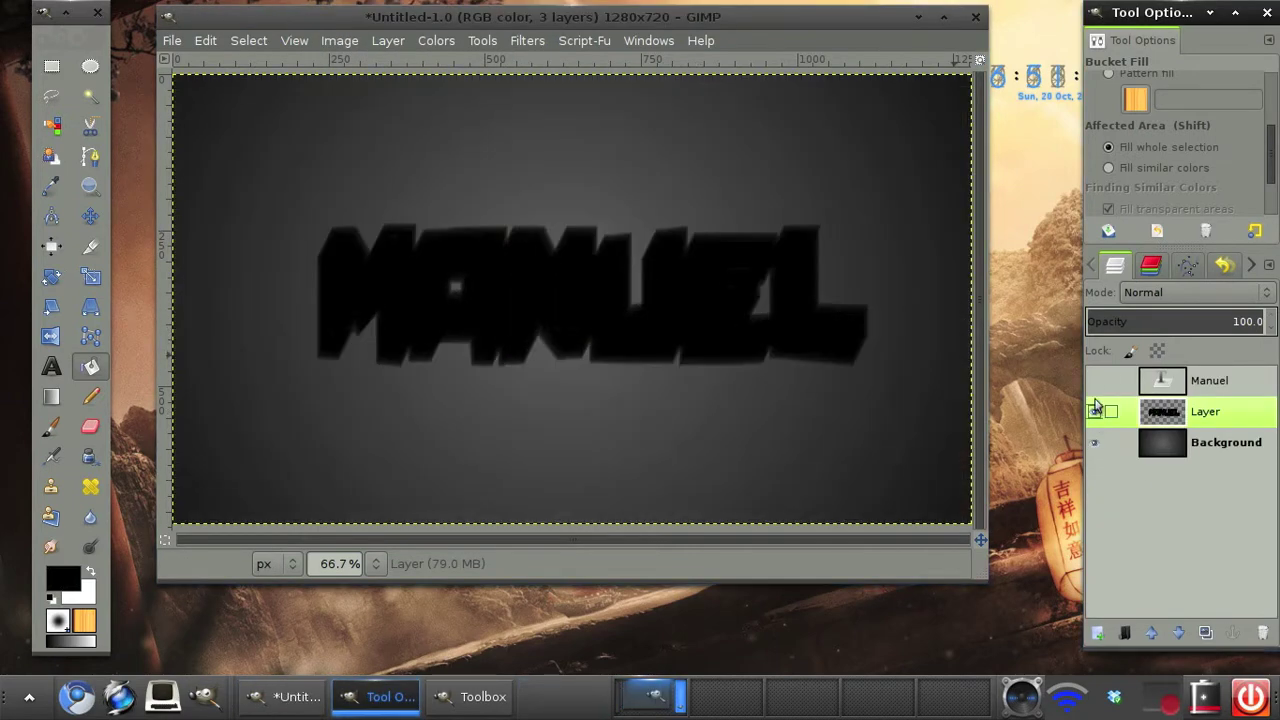
pyautogui.click(1094, 381)
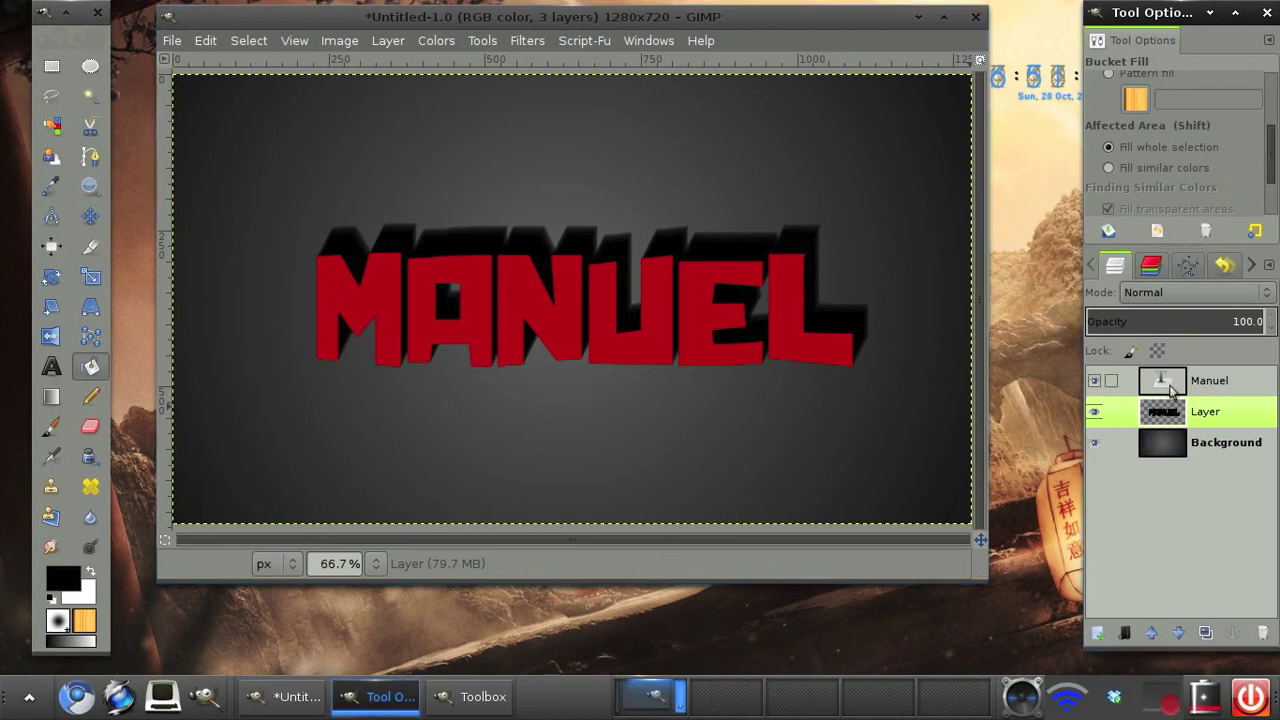
pyautogui.click(1172, 388)
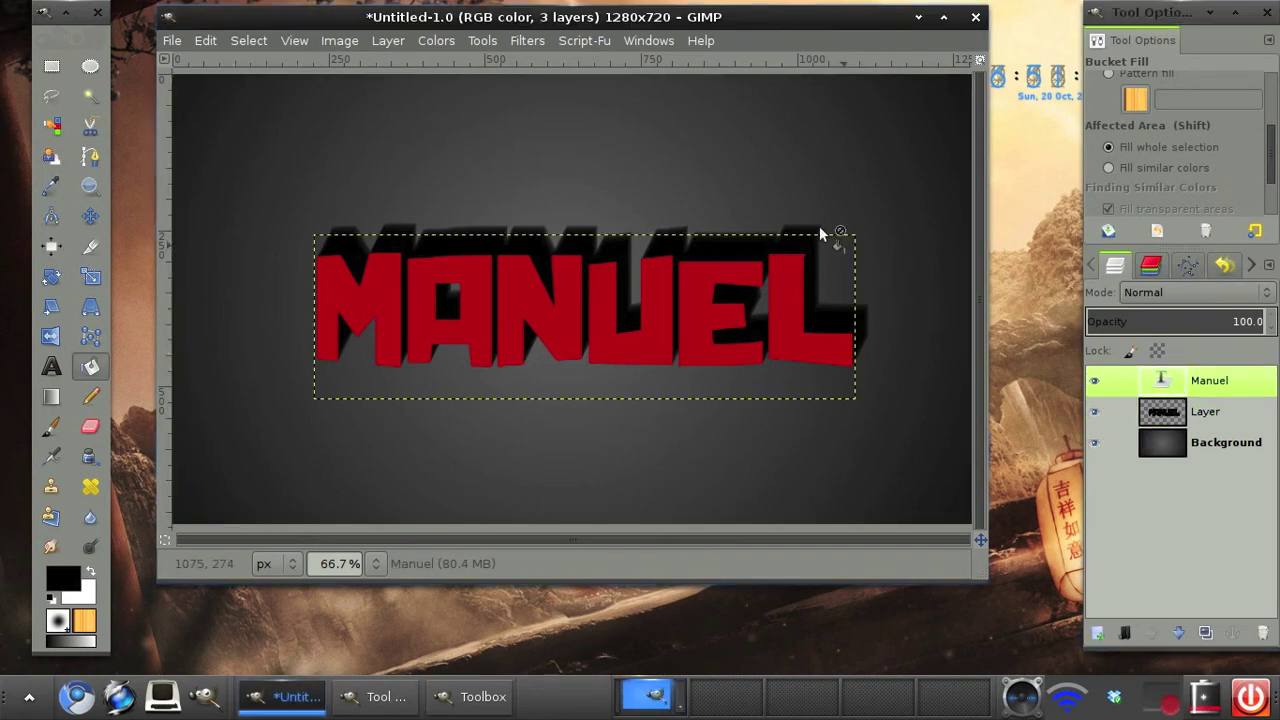
pyautogui.click(430, 42)
pyautogui.click(470, 108)
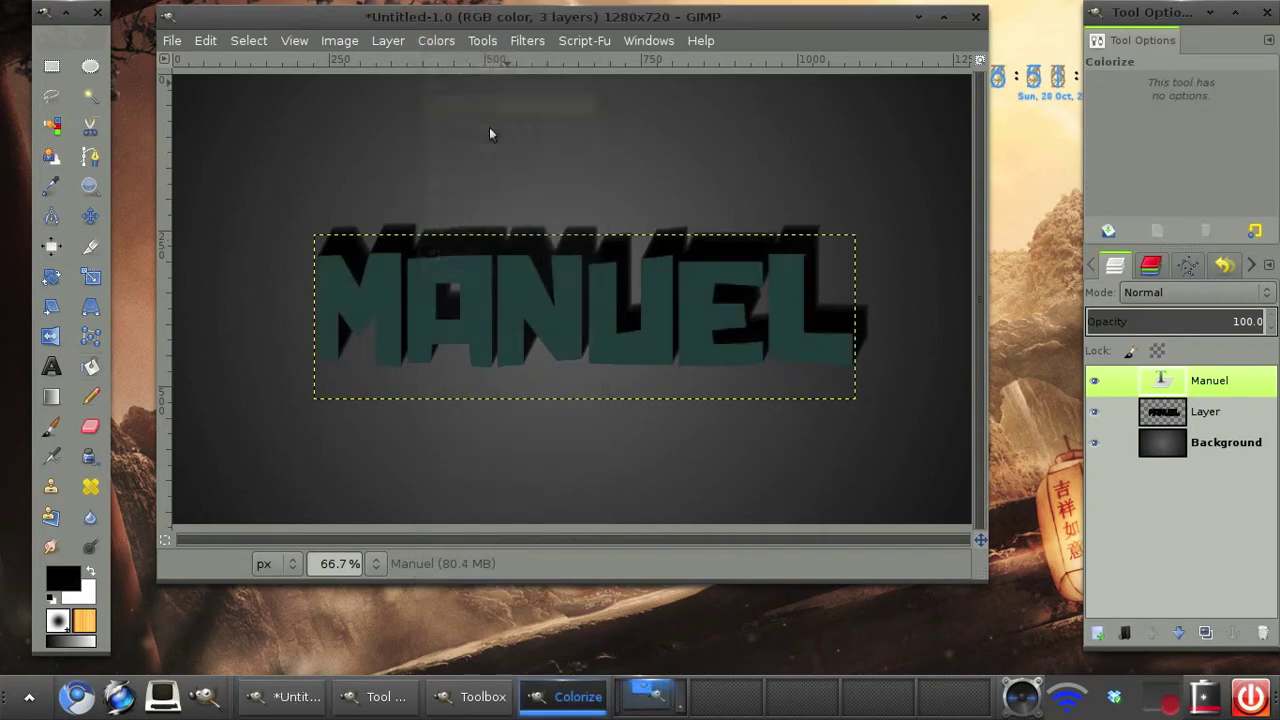
pyautogui.moveTo(515, 140); pyautogui.dragTo(522, 195)
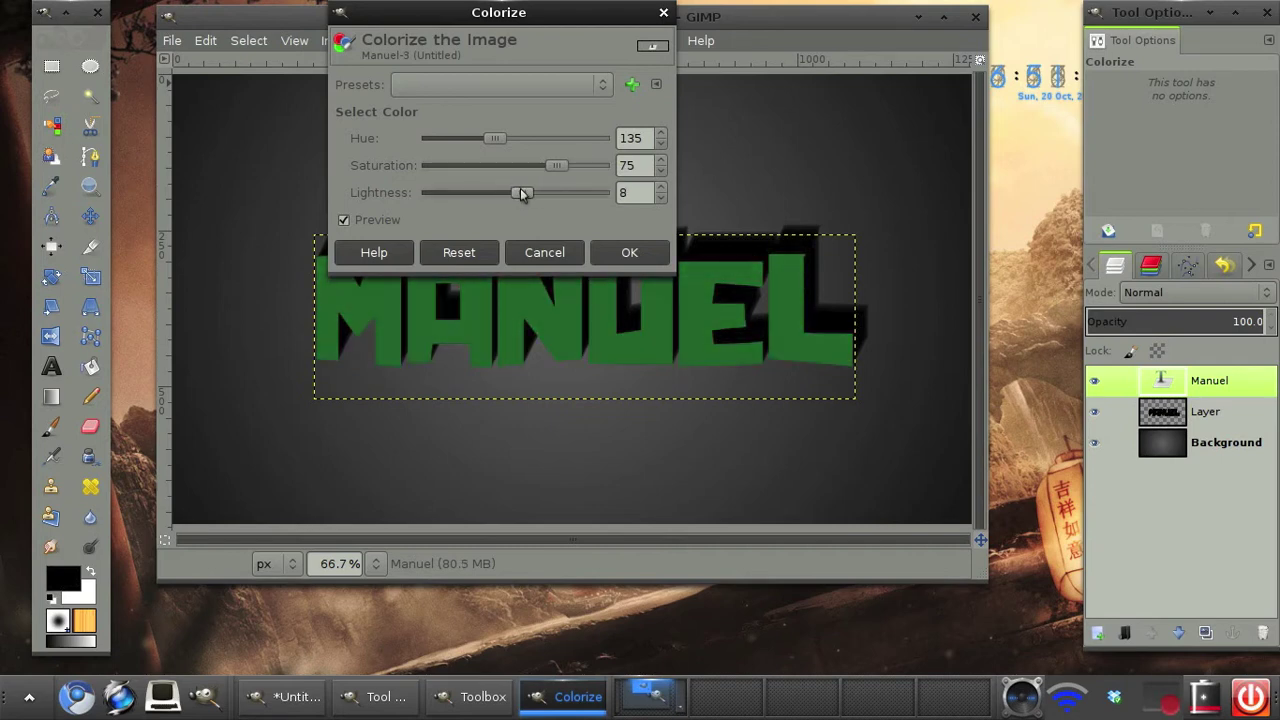
pyautogui.moveTo(502, 137); pyautogui.dragTo(530, 197)
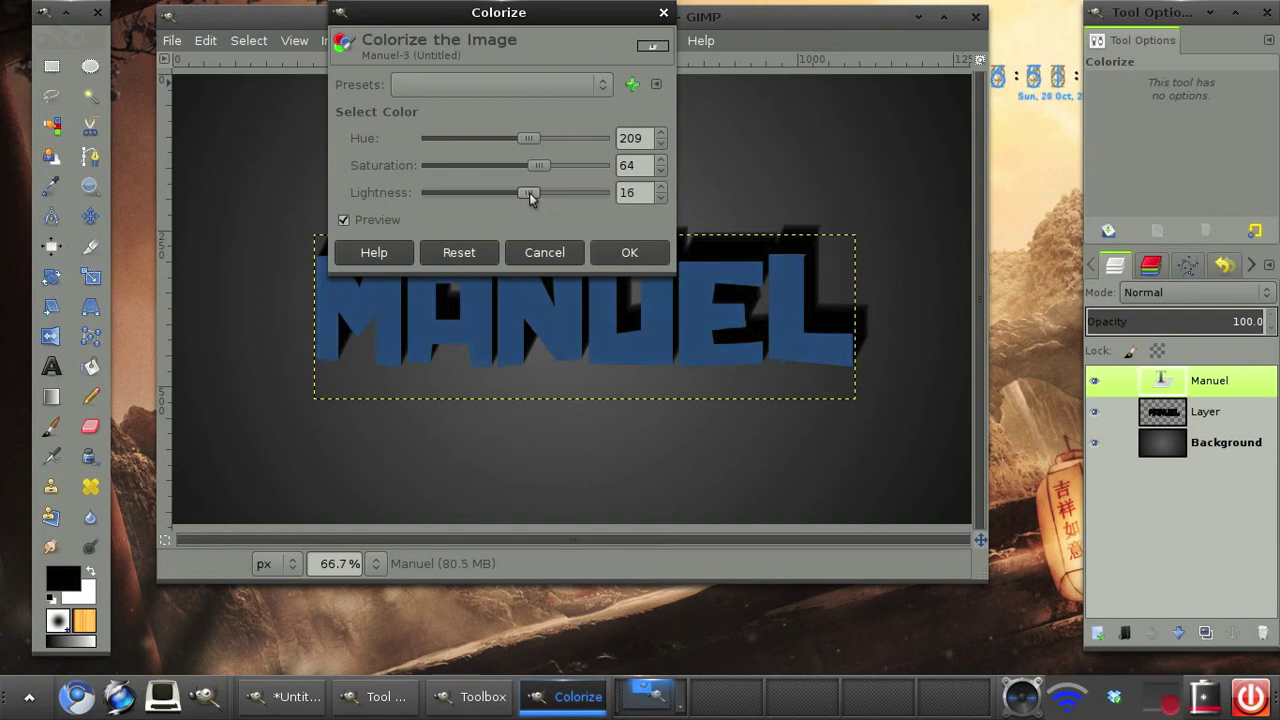
pyautogui.click(629, 252)
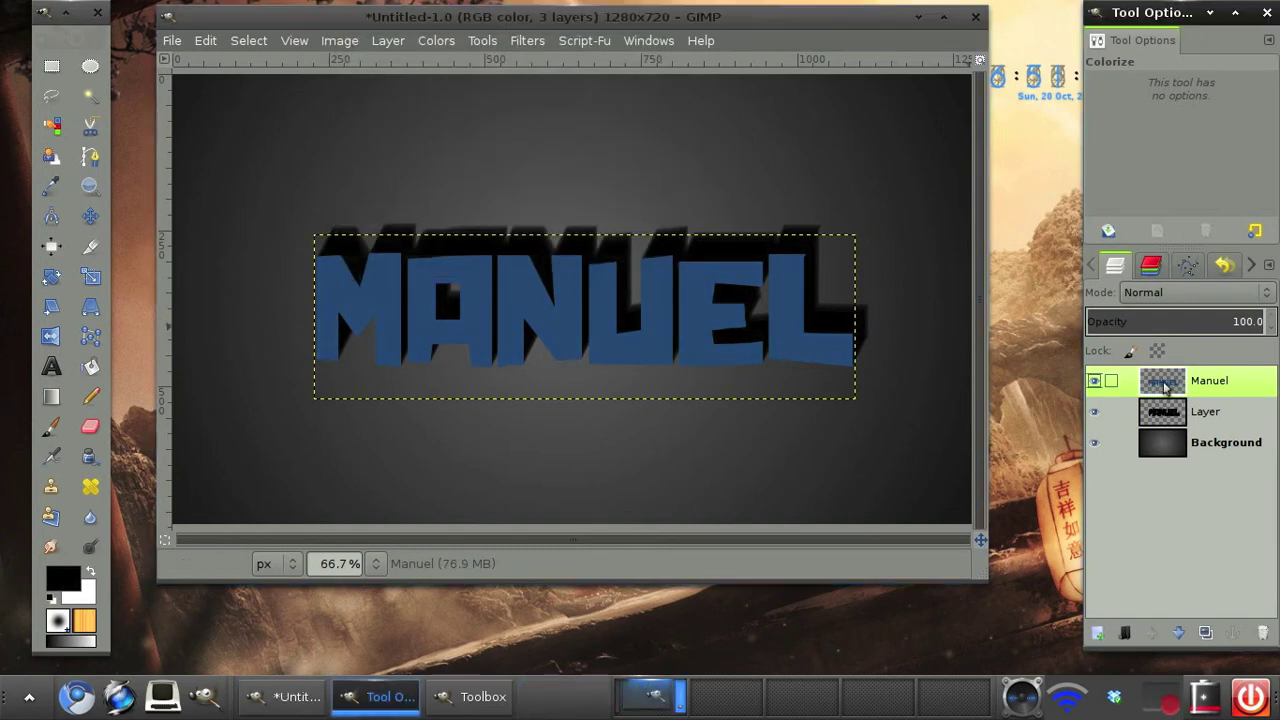
# Add a new Layer #1 and load the MANUEL letter outline as a selection.
pyautogui.click(1097, 633)
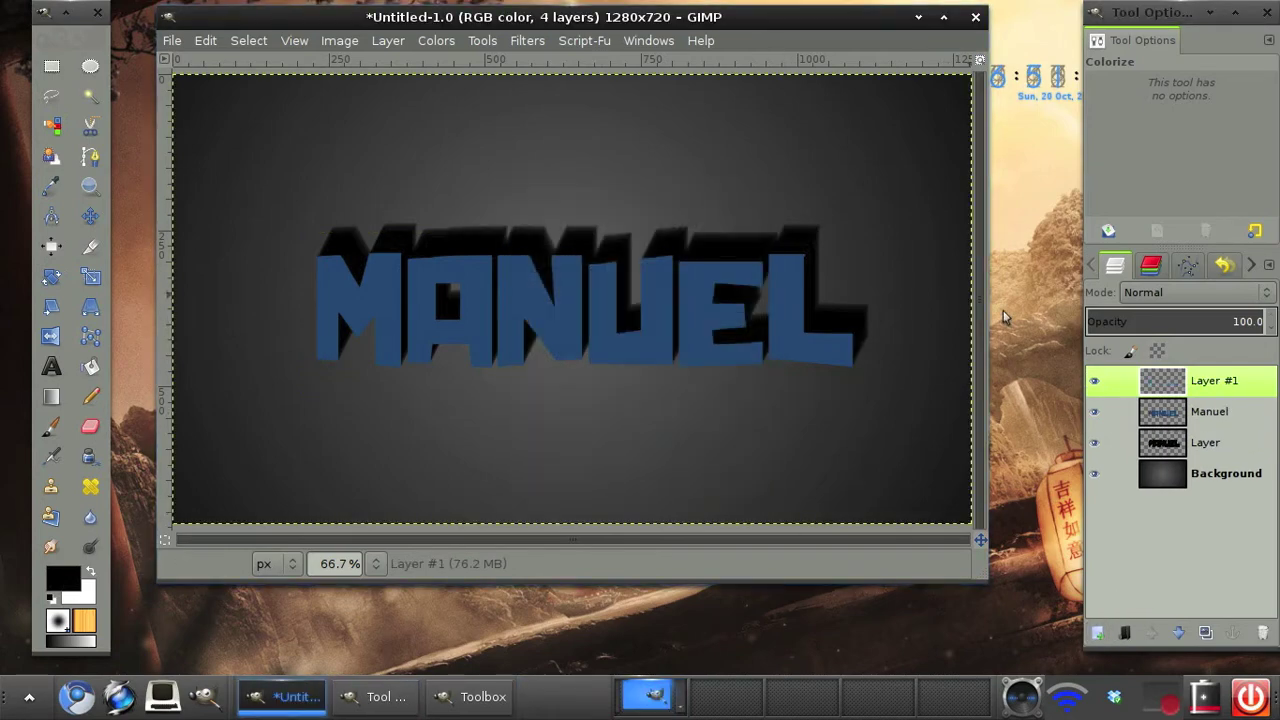
pyautogui.click(1178, 413)
pyautogui.rightClick(1178, 413)
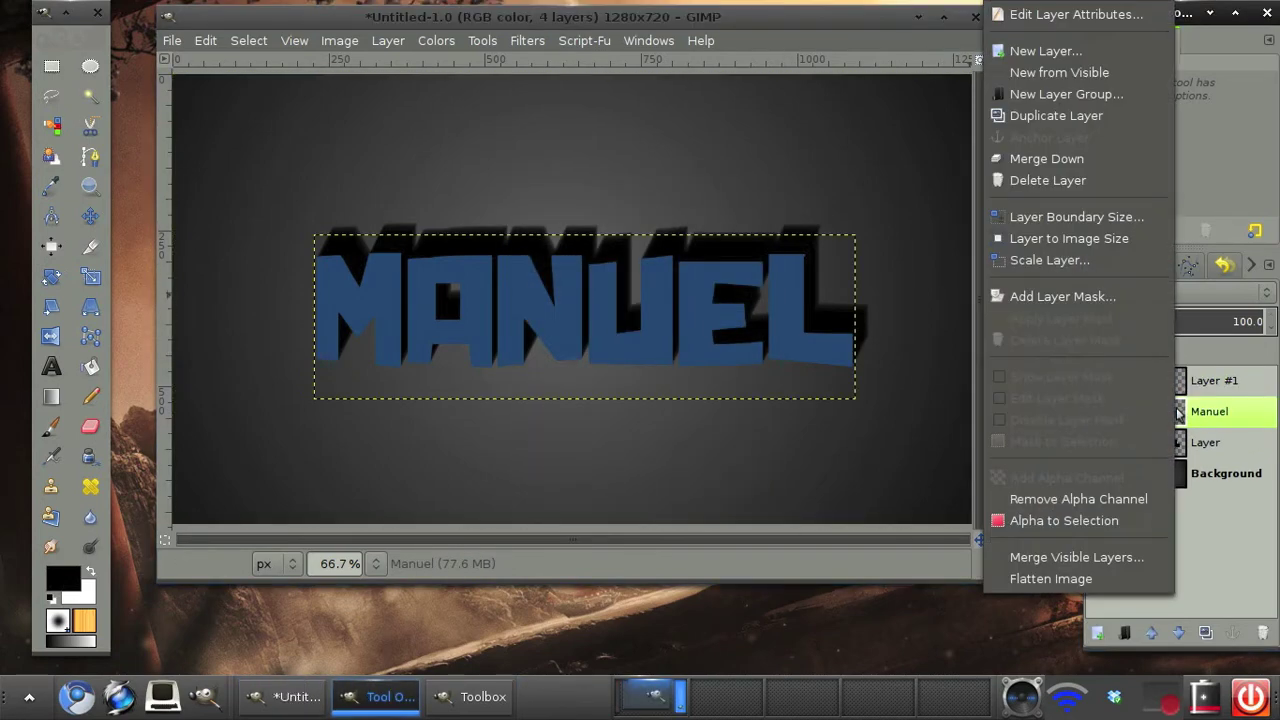
pyautogui.click(1064, 521)
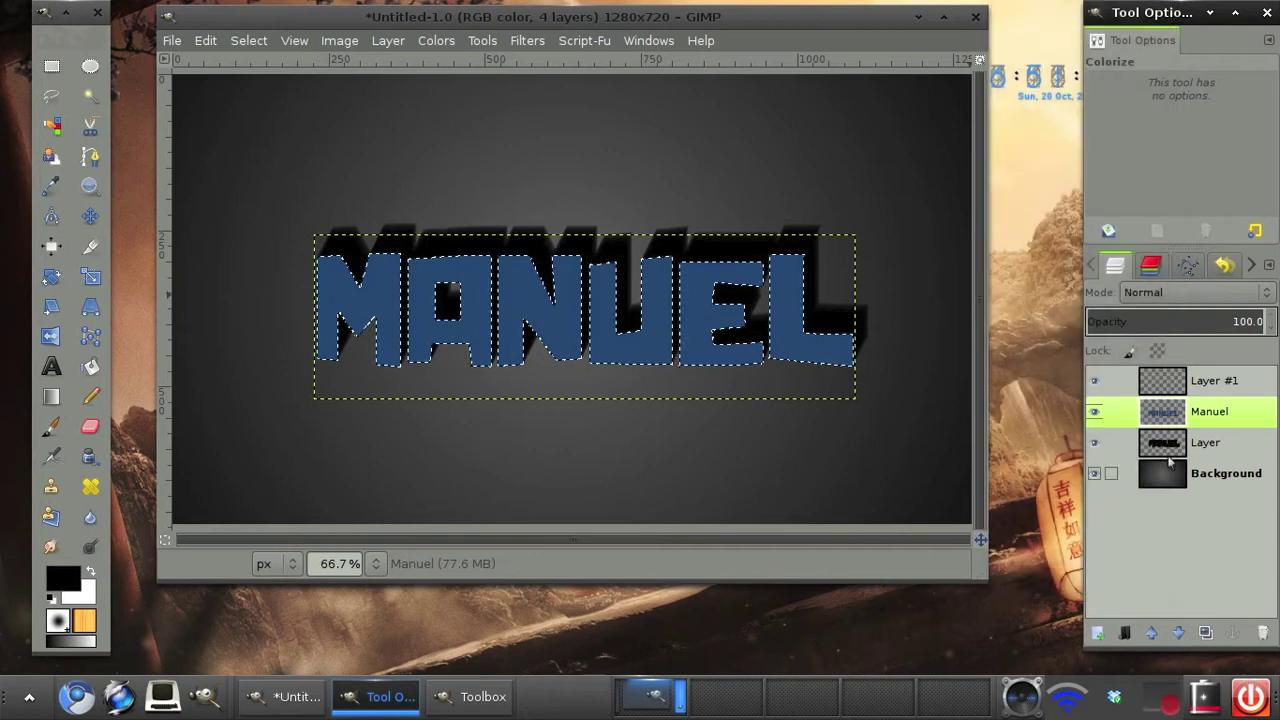
pyautogui.click(1213, 384)
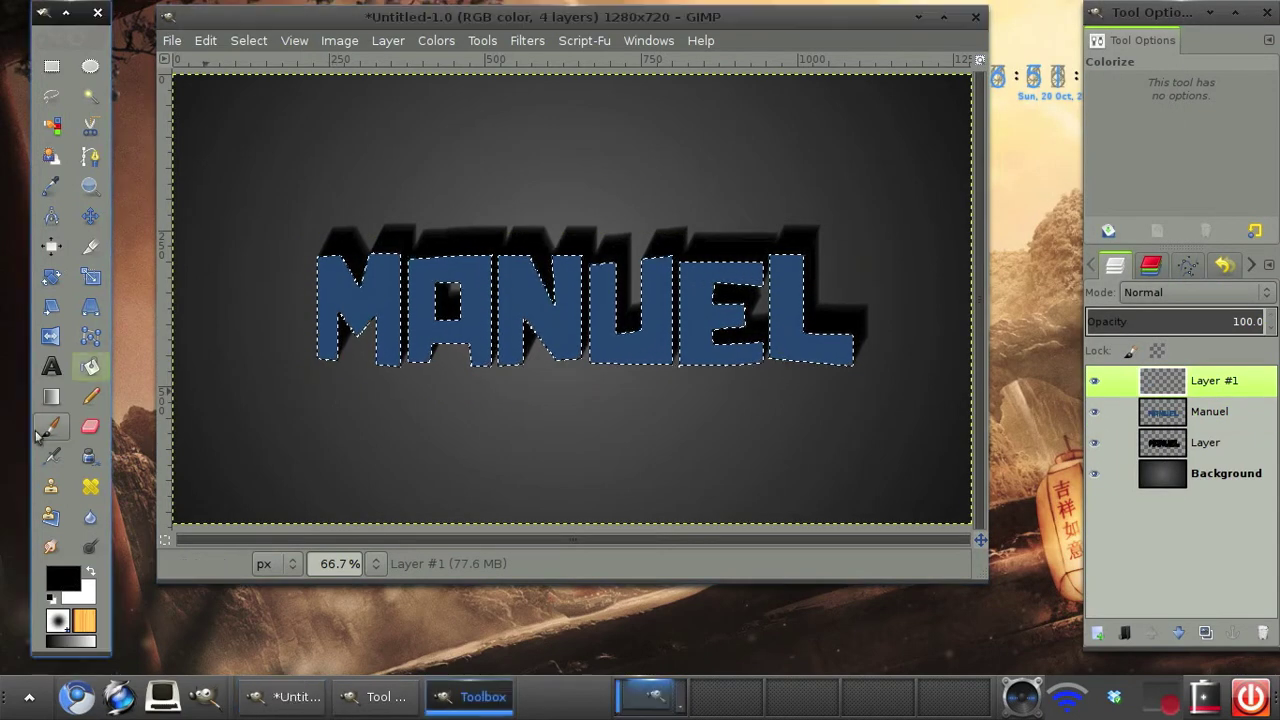
# Set up a linear white FG to Transparent gradient.
pyautogui.click(51, 396)
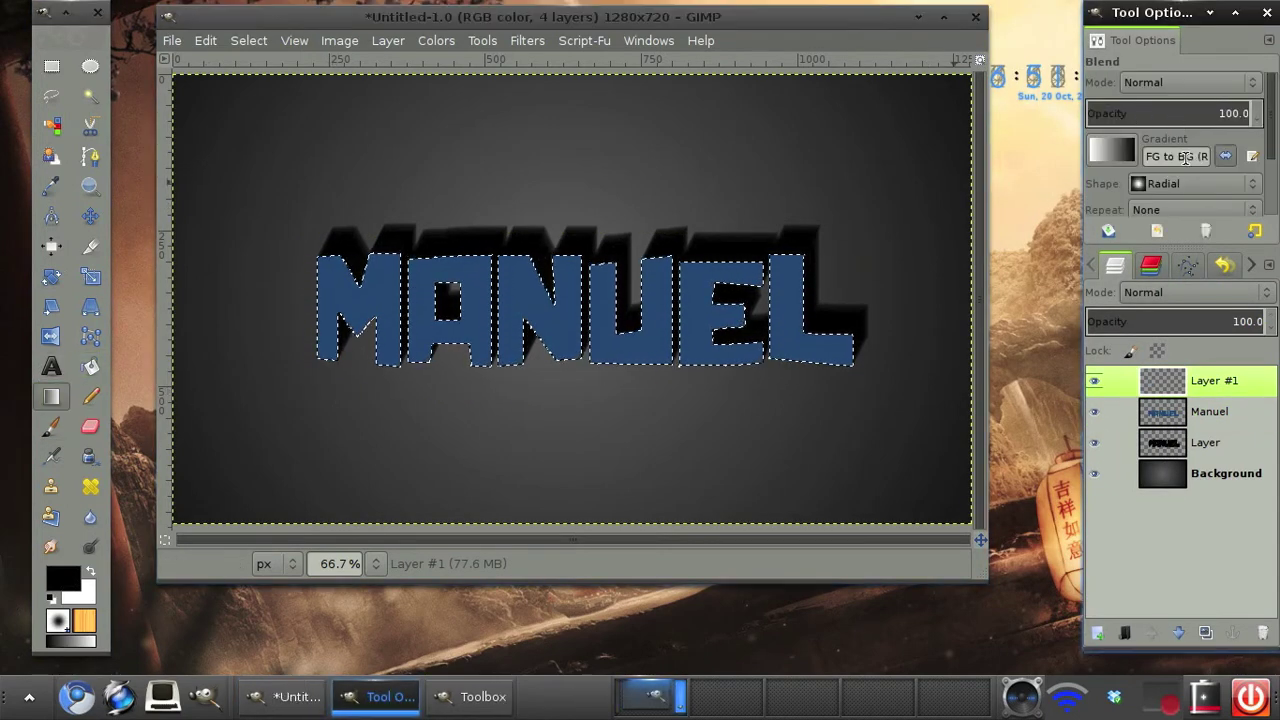
pyautogui.click(1192, 183)
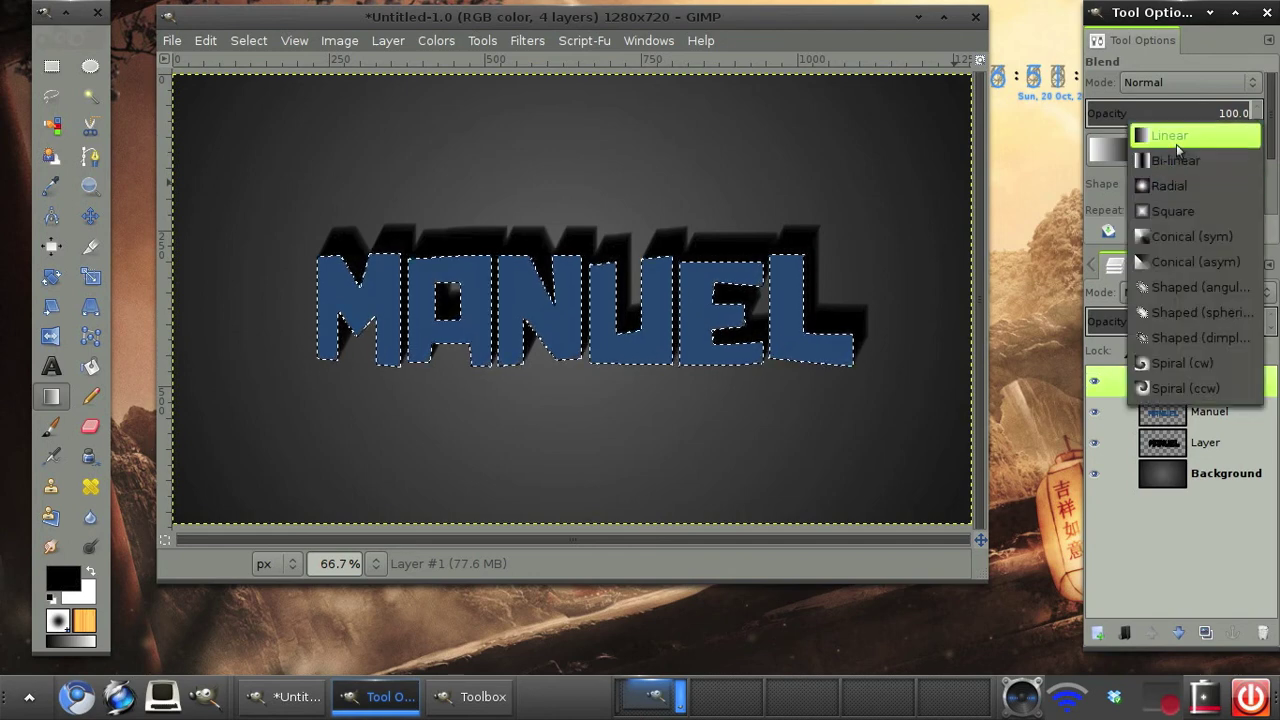
pyautogui.click(1172, 131)
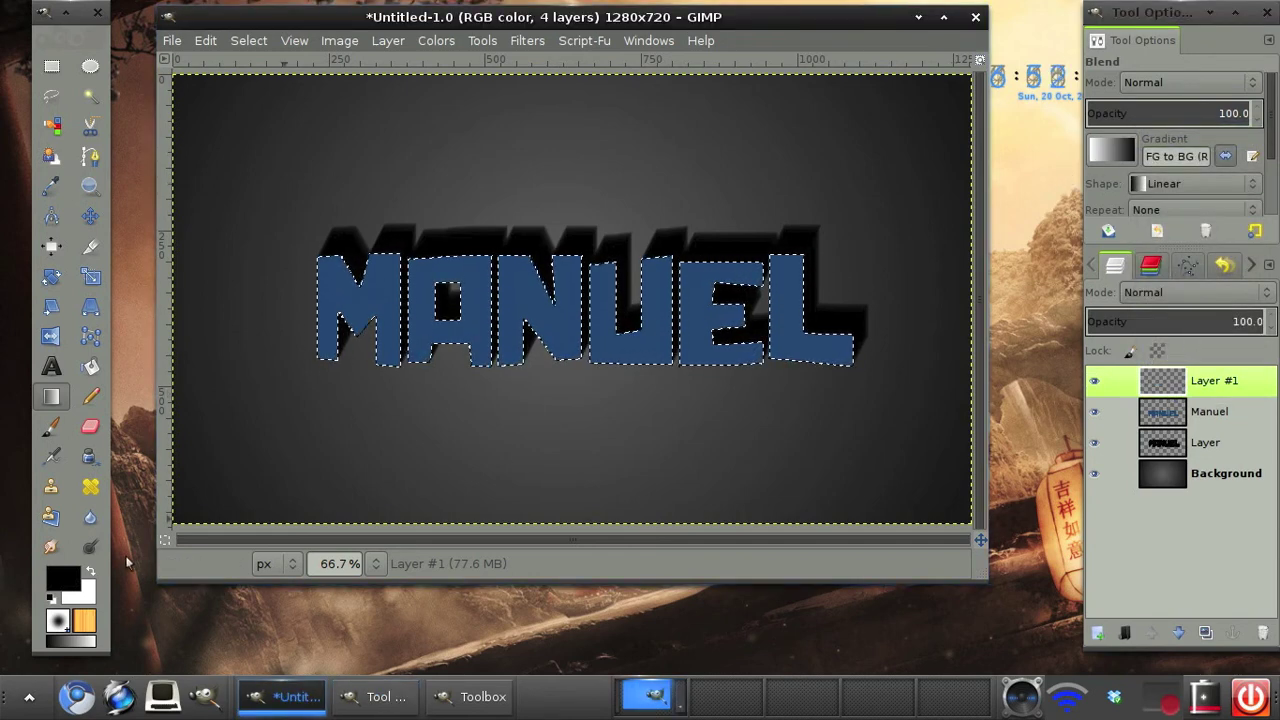
pyautogui.click(89, 576)
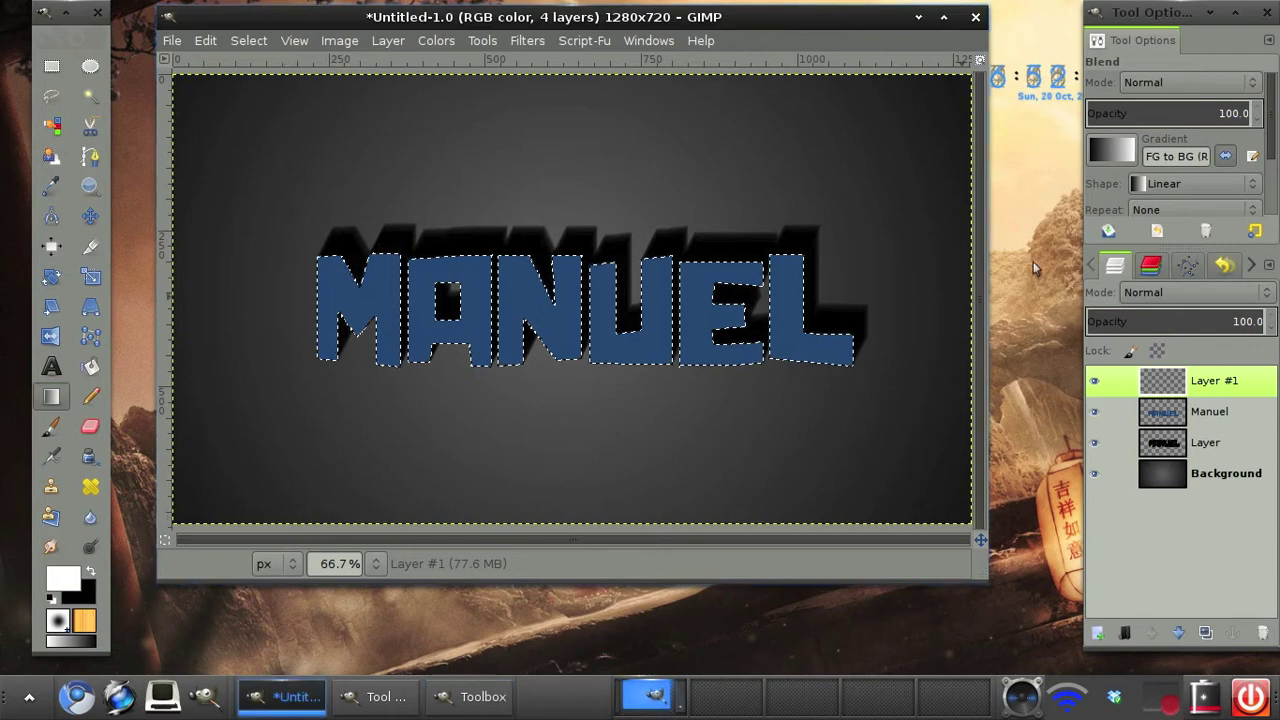
pyautogui.click(1136, 148)
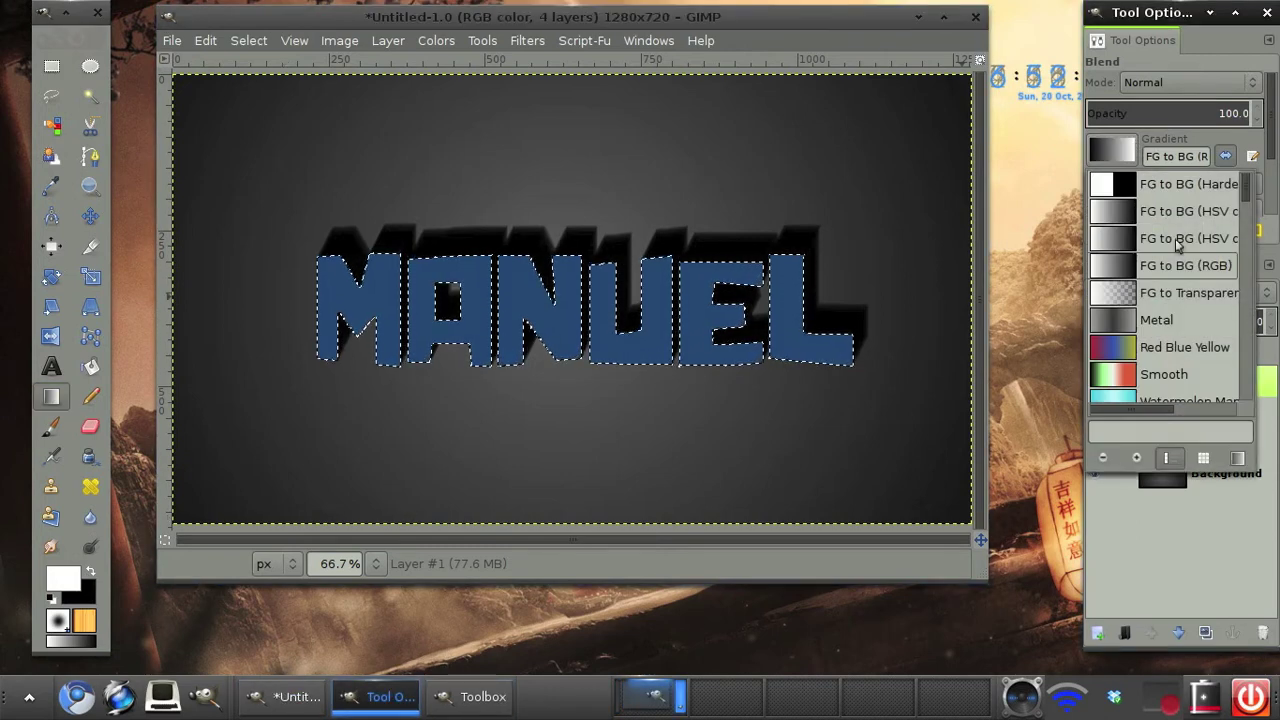
pyautogui.click(1138, 208)
pyautogui.click(1112, 150)
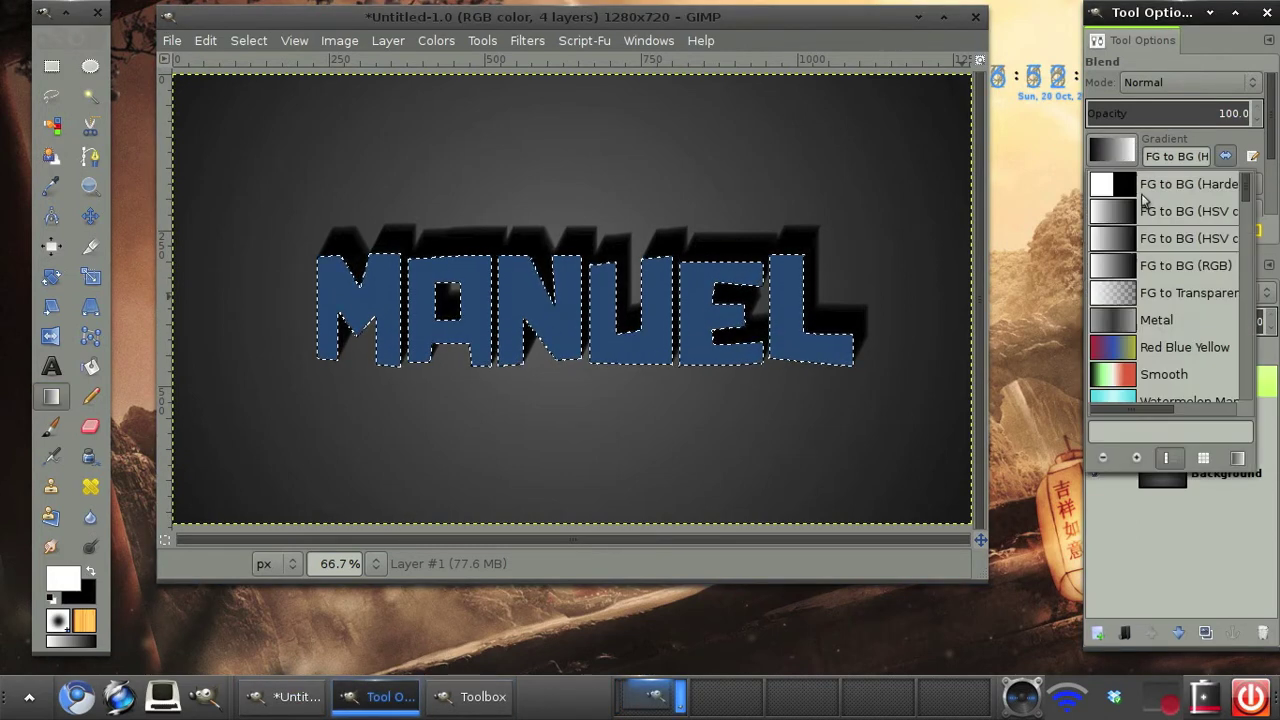
pyautogui.click(1175, 293)
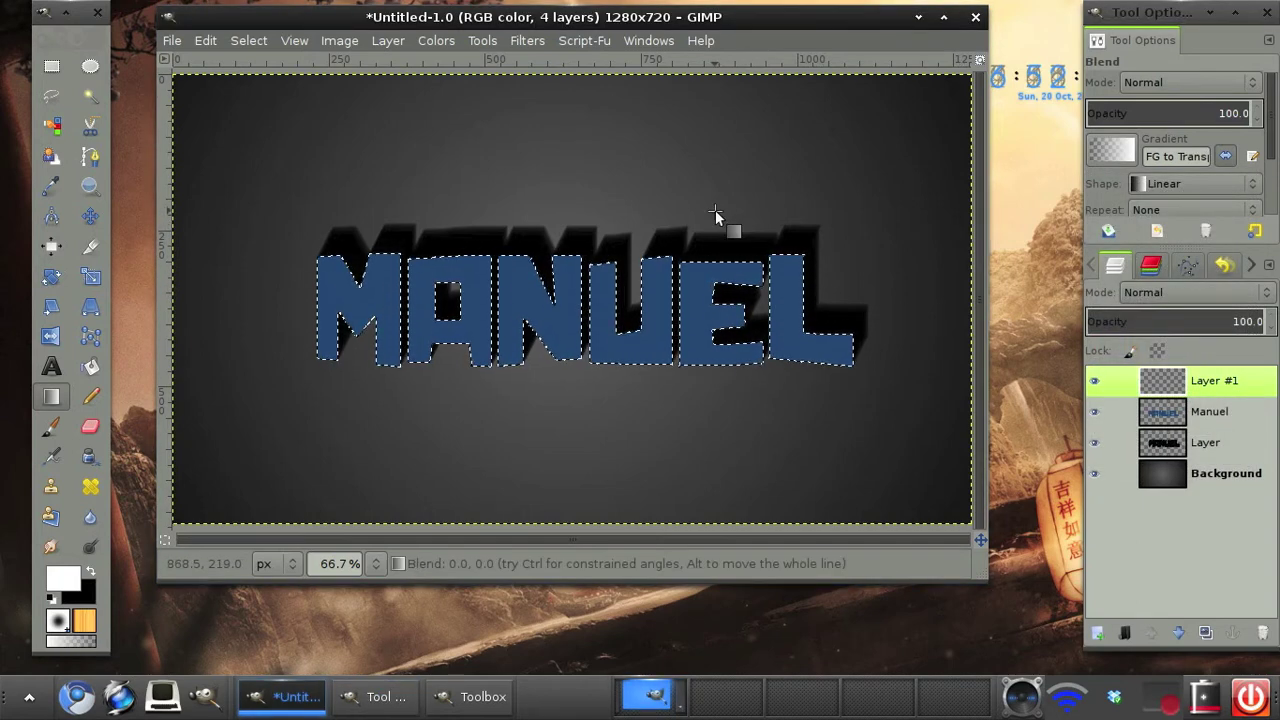
# Fill the selected letters with a white downward fade, then clear the selection.
pyautogui.moveTo(715, 210); pyautogui.dragTo(719, 322)
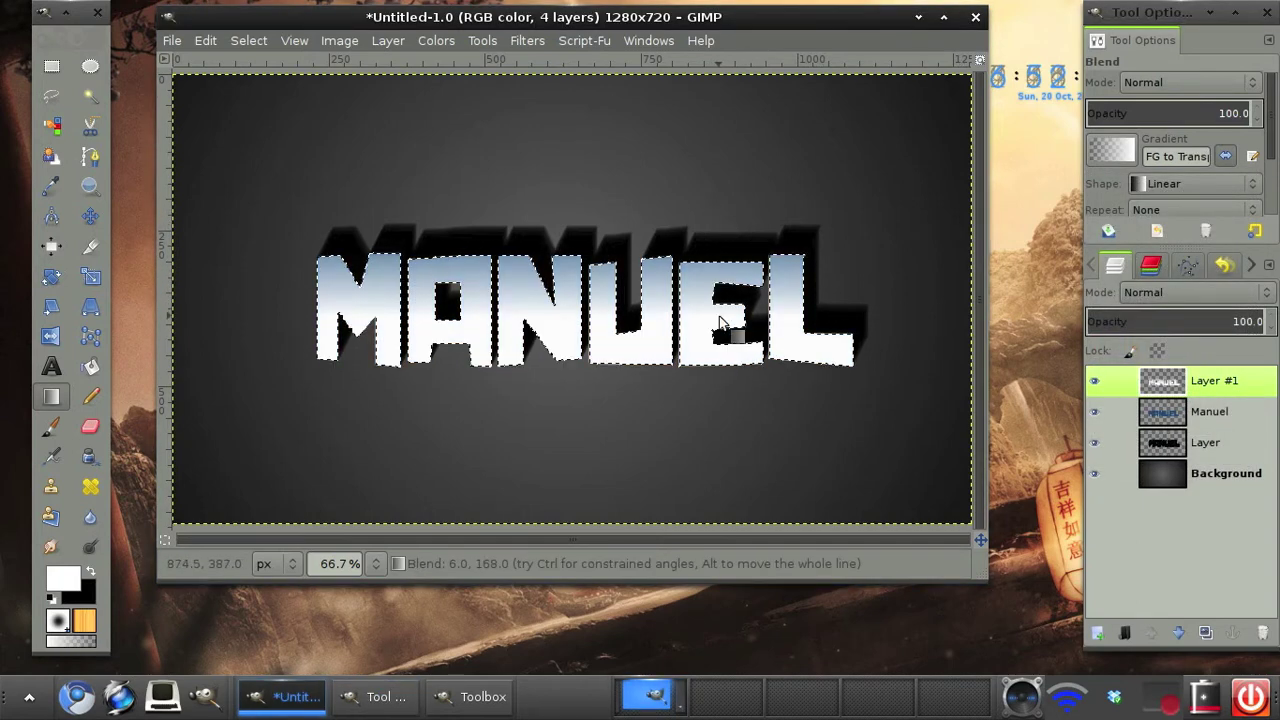
pyautogui.hotkey('ctrl', 'z')
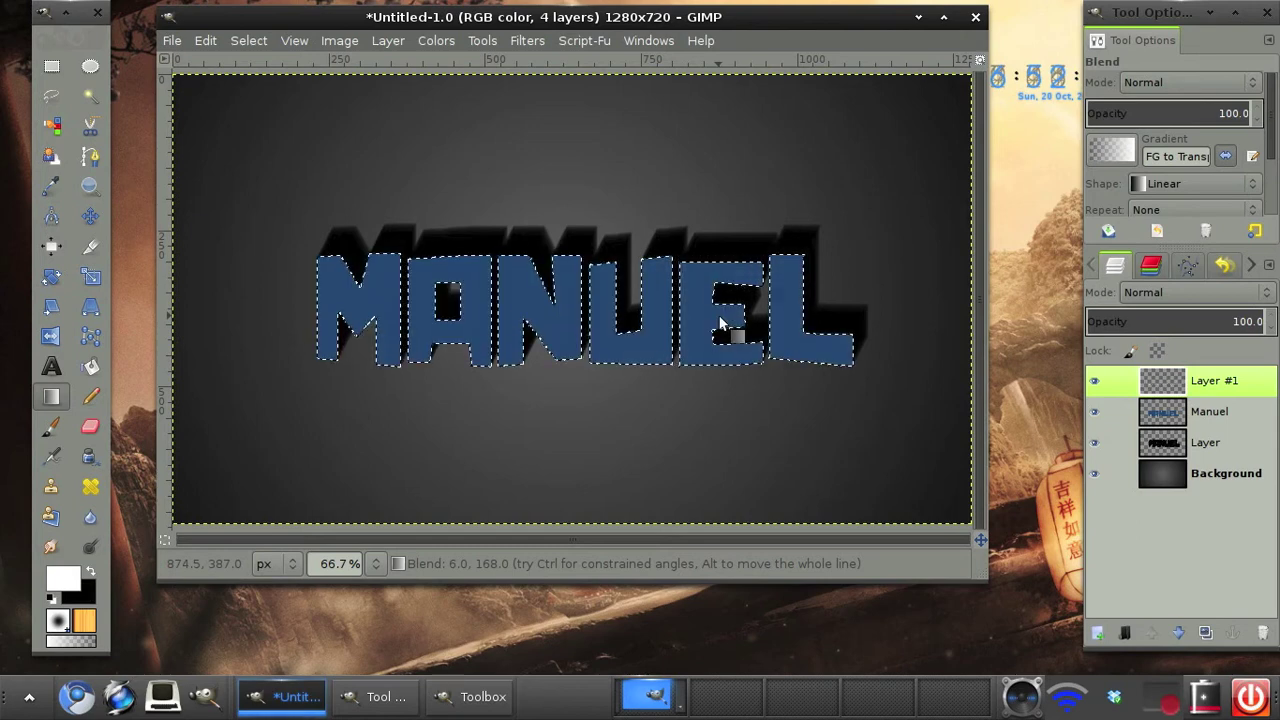
pyautogui.click(1189, 191)
pyautogui.click(628, 268)
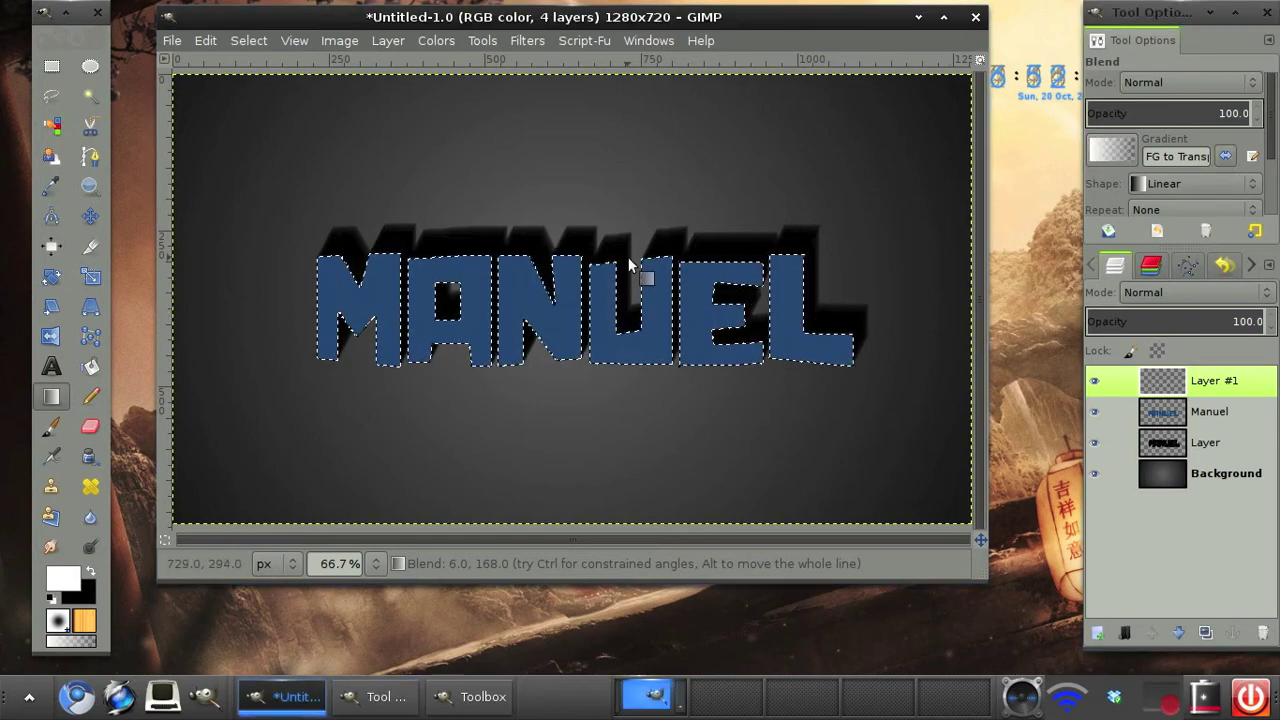
pyautogui.moveTo(632, 242); pyautogui.dragTo(633, 322)
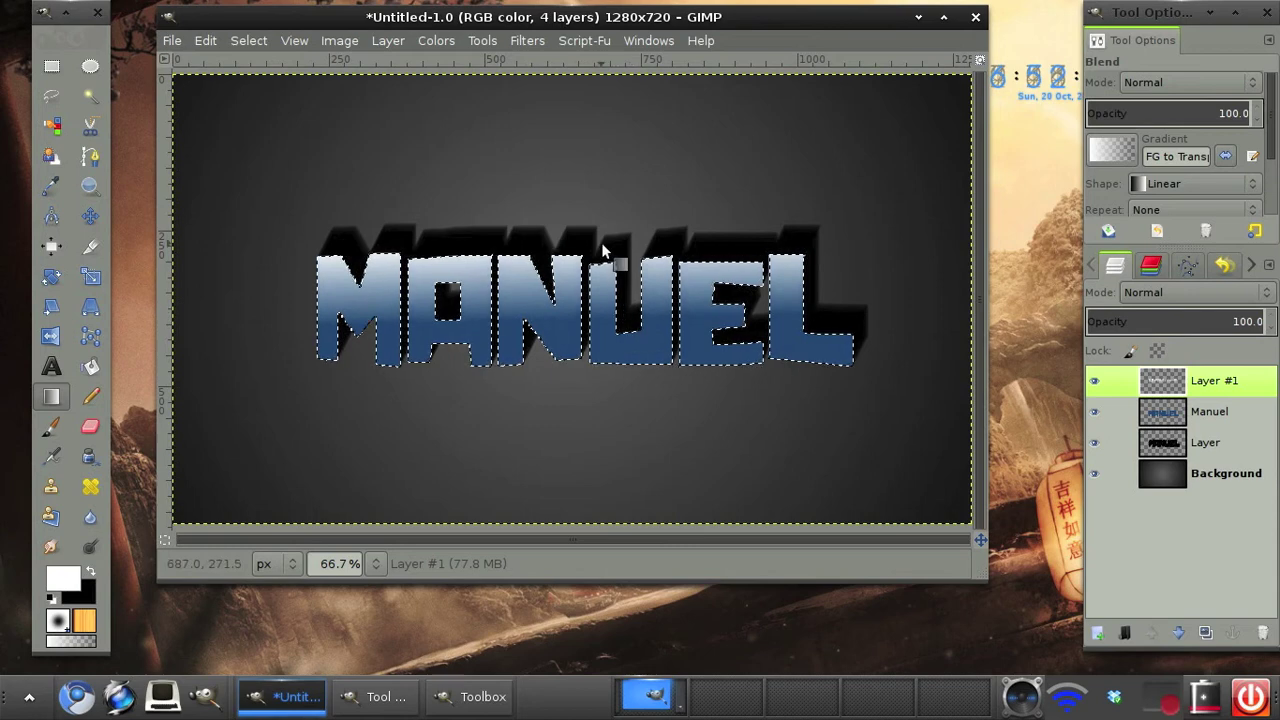
pyautogui.click(241, 44)
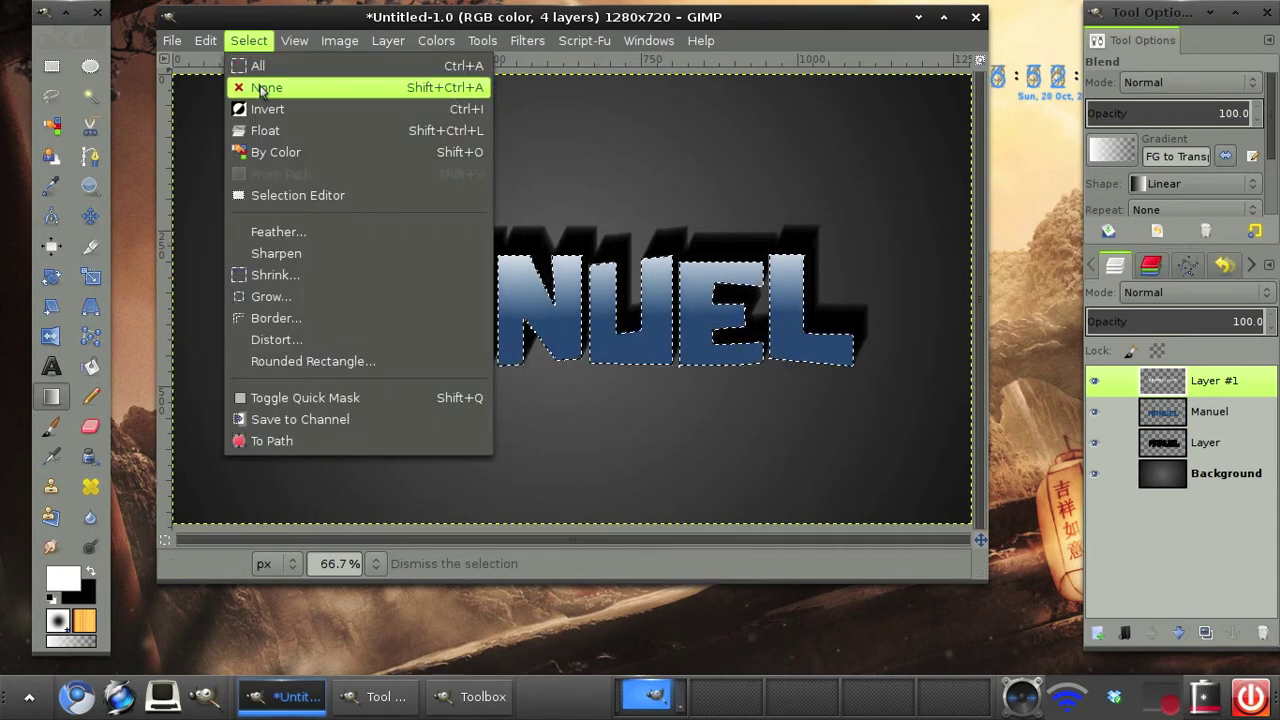
pyautogui.click(260, 86)
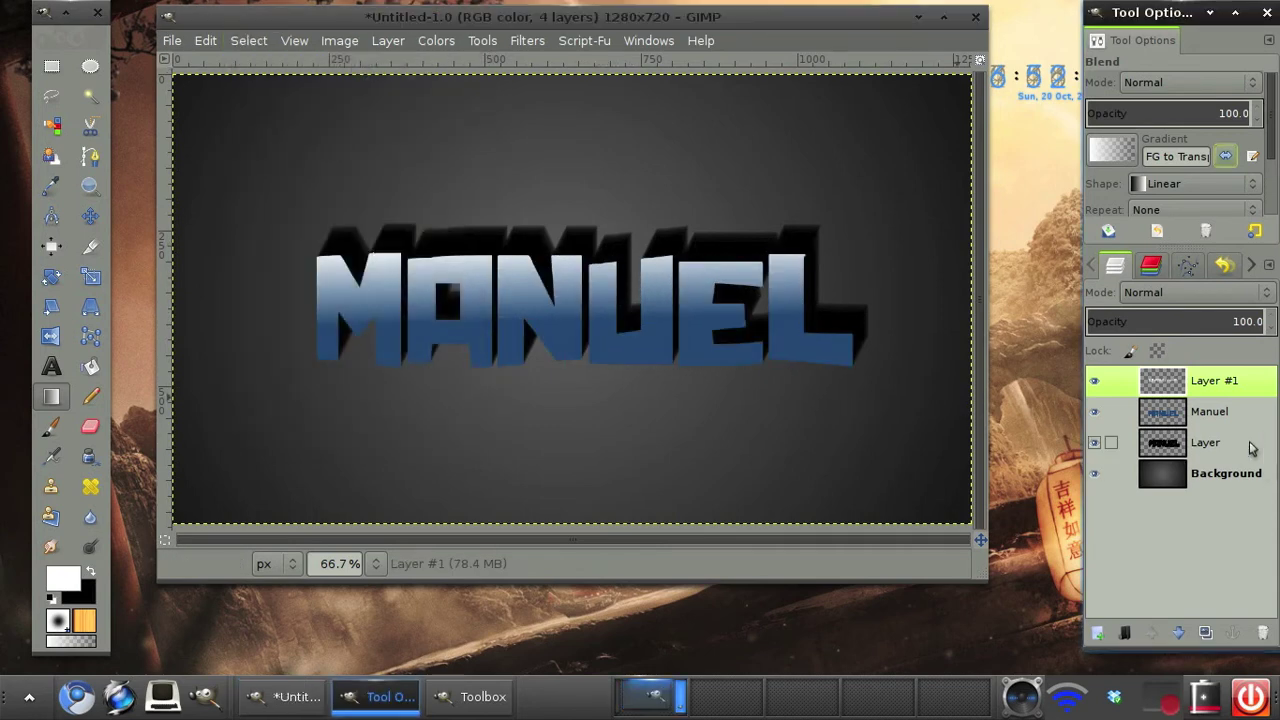
# Merge the gradient into the Manuel layer, then restore it as a separate Layer #1.
pyautogui.rightClick(1222, 387)
pyautogui.click(1118, 158)
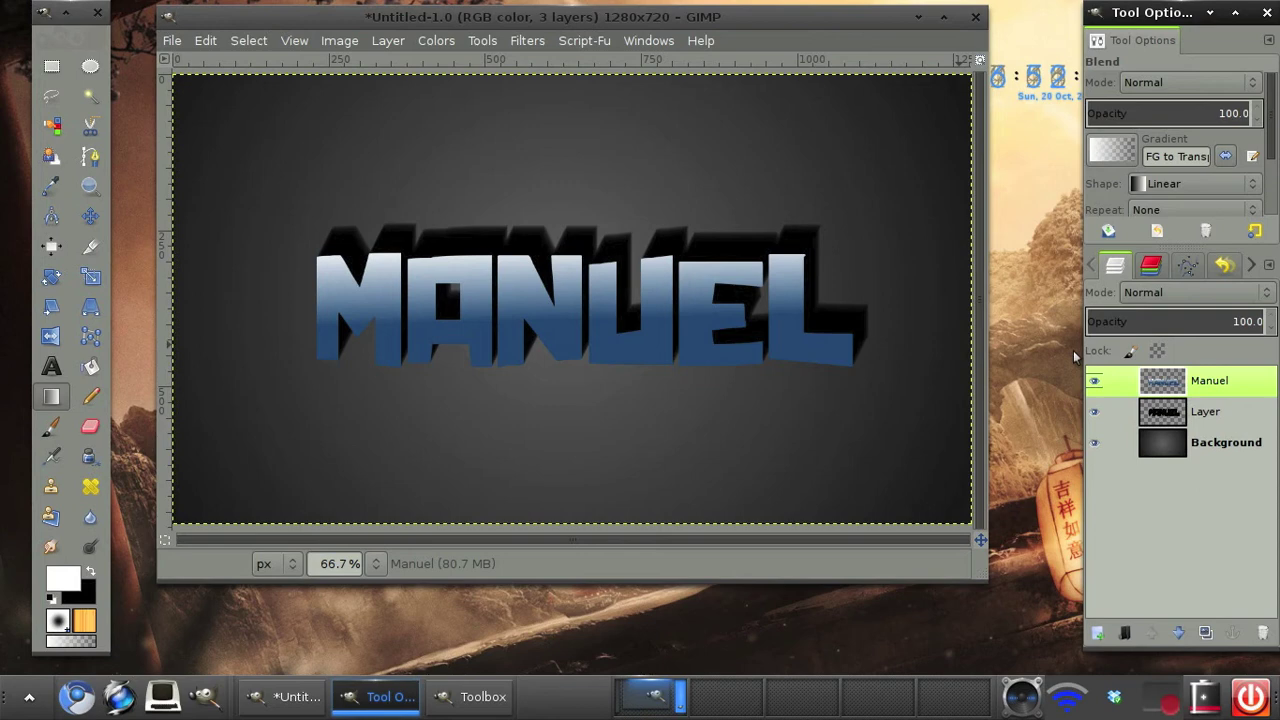
pyautogui.moveTo(1163, 381); pyautogui.dragTo(1165, 392)
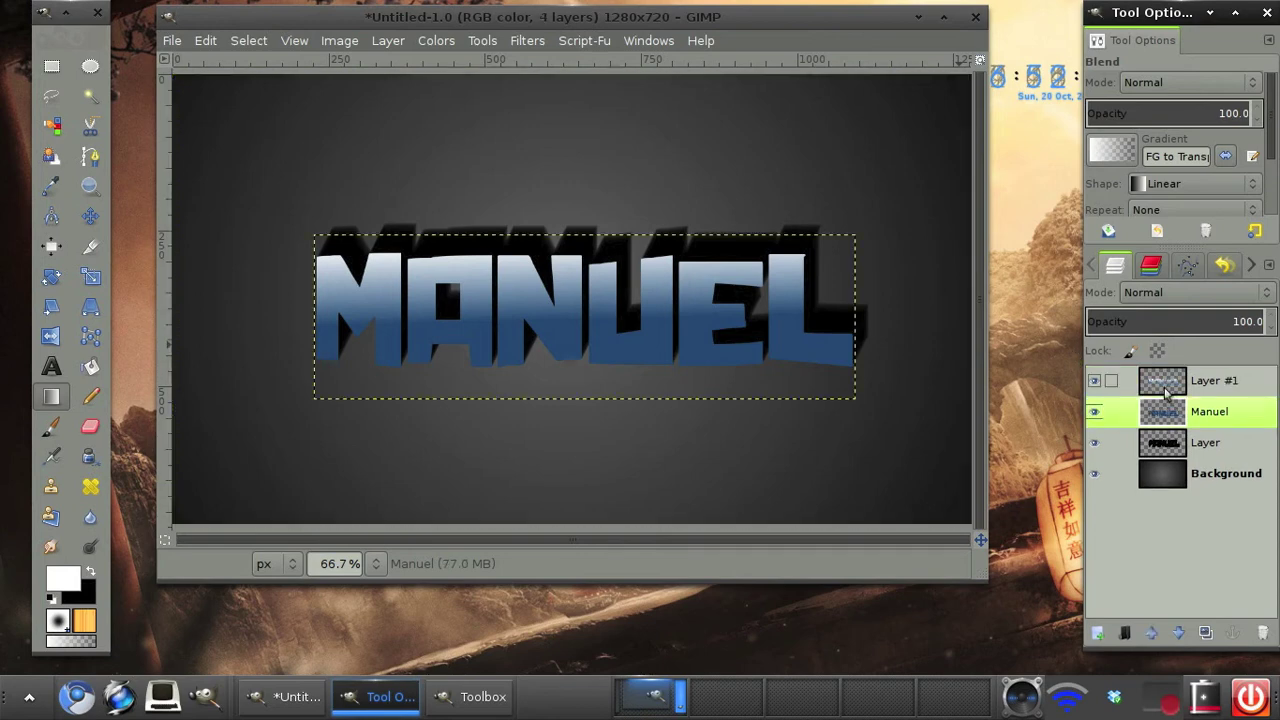
pyautogui.click(1166, 383)
# Delete the trial gradient layer, select the letter outline, and add a new transparent layer.
pyautogui.click(1262, 636)
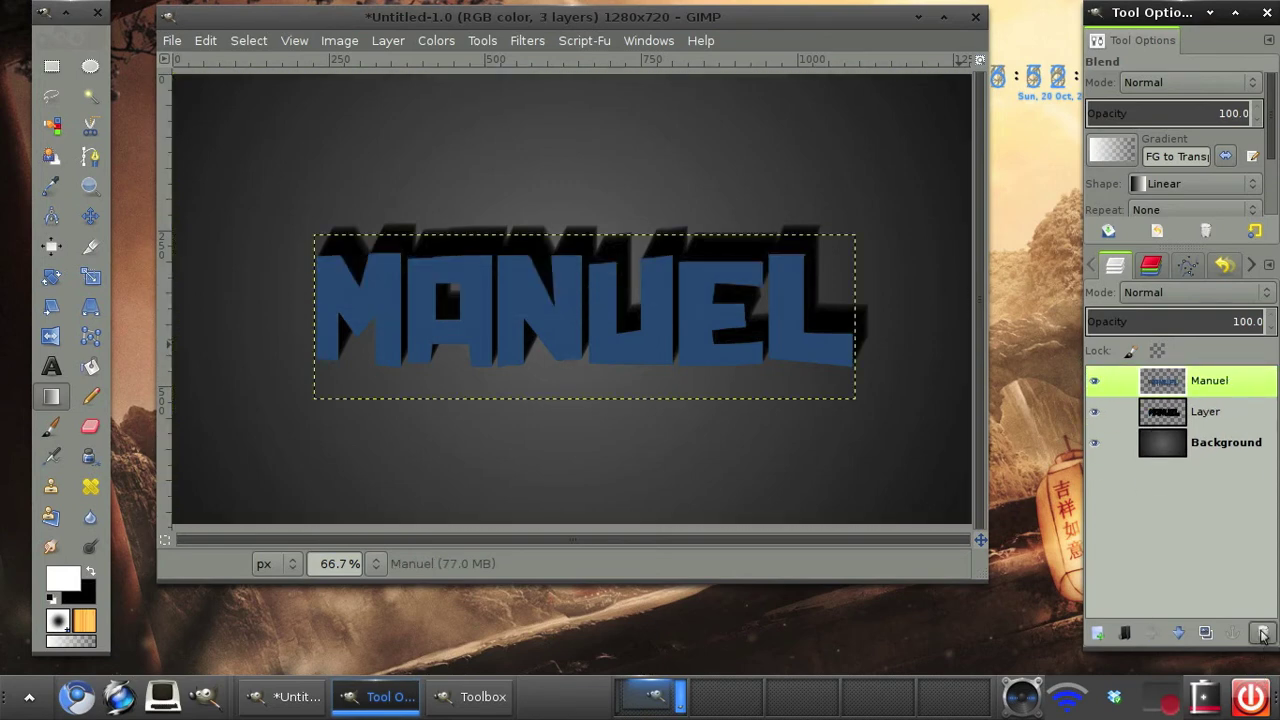
pyautogui.rightClick(1187, 393)
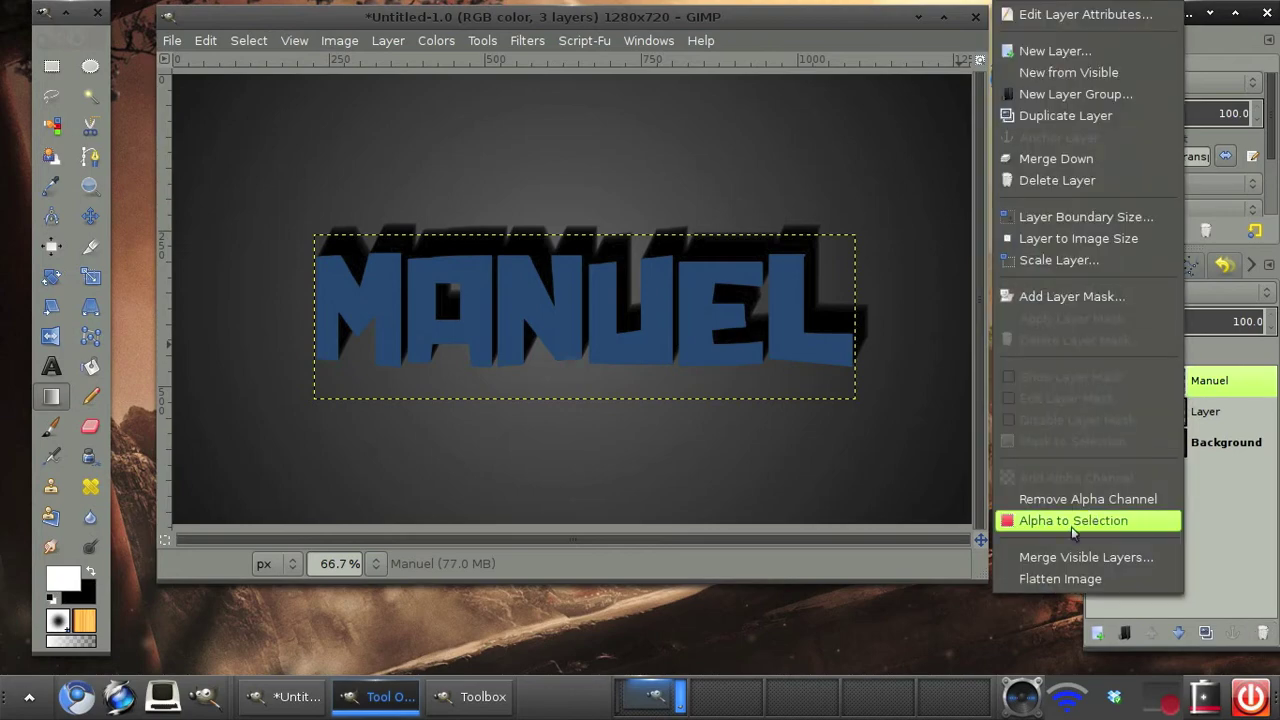
pyautogui.click(1090, 517)
pyautogui.click(1095, 632)
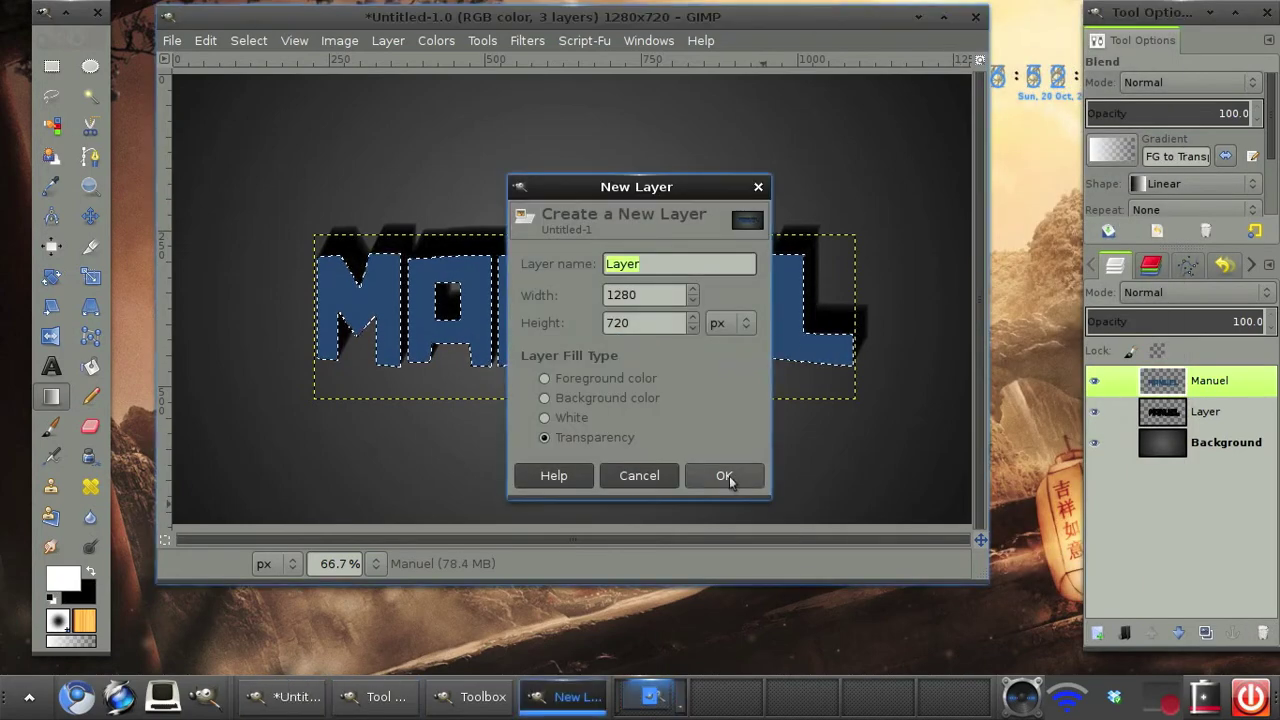
pyautogui.click(727, 472)
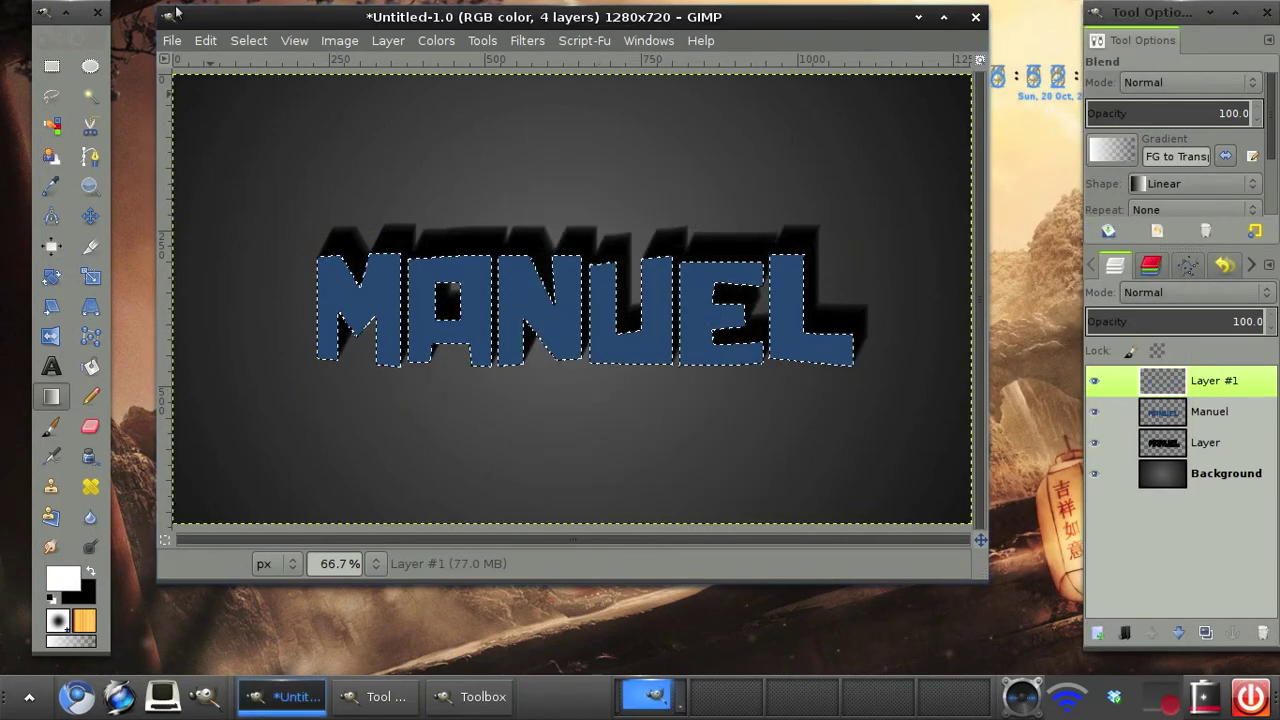
# Intersect the selection with an ellipse and fill the letter tops with a white downward fade.
pyautogui.click(90, 66)
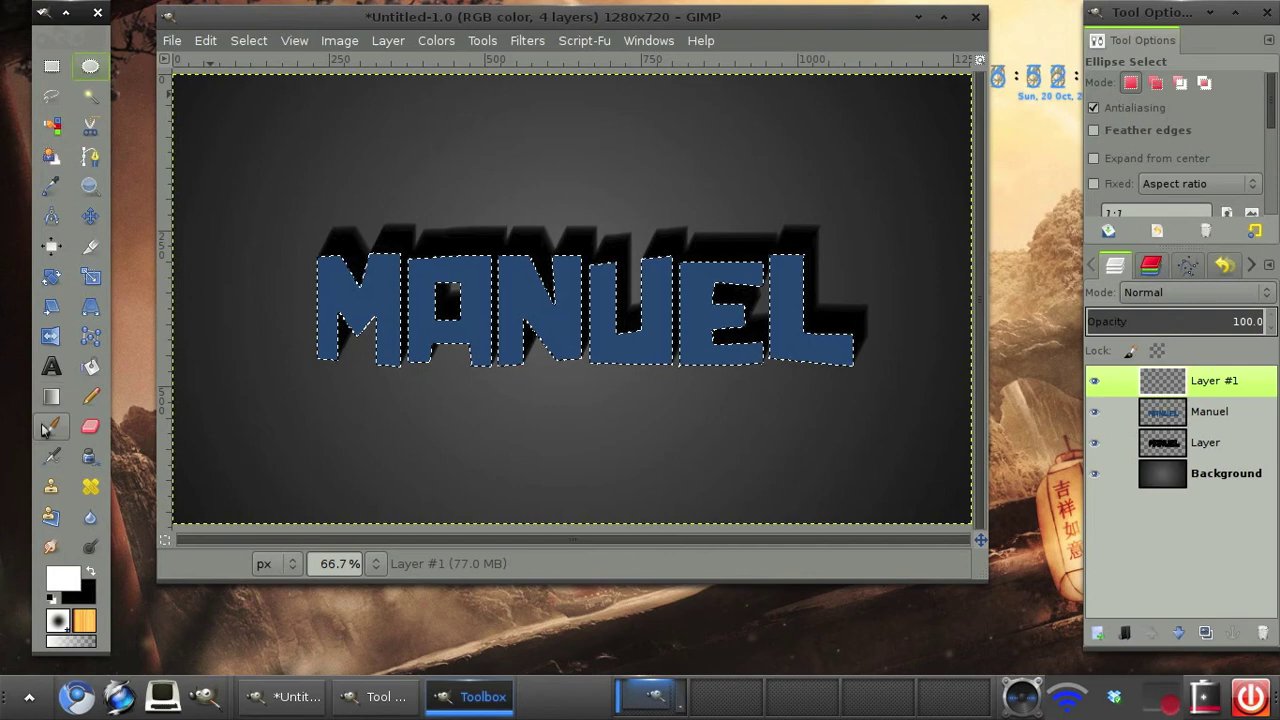
pyautogui.click(1206, 83)
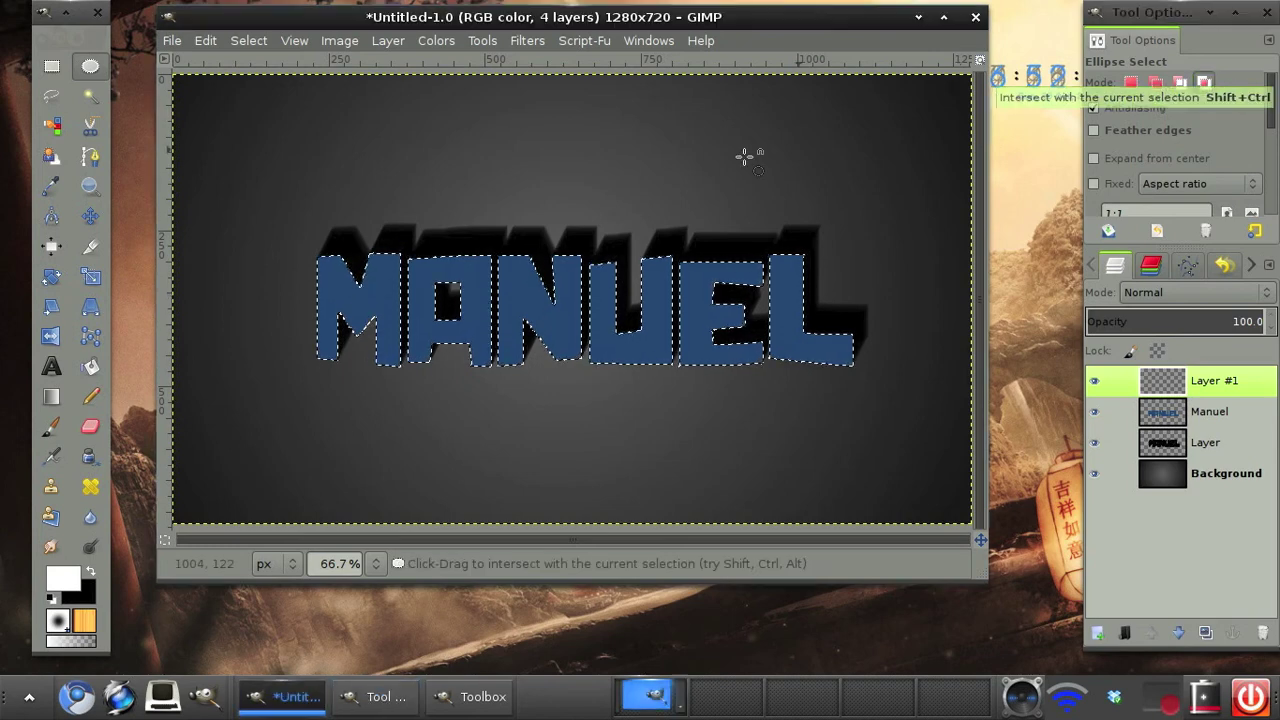
pyautogui.moveTo(266, 212); pyautogui.dragTo(900, 322)
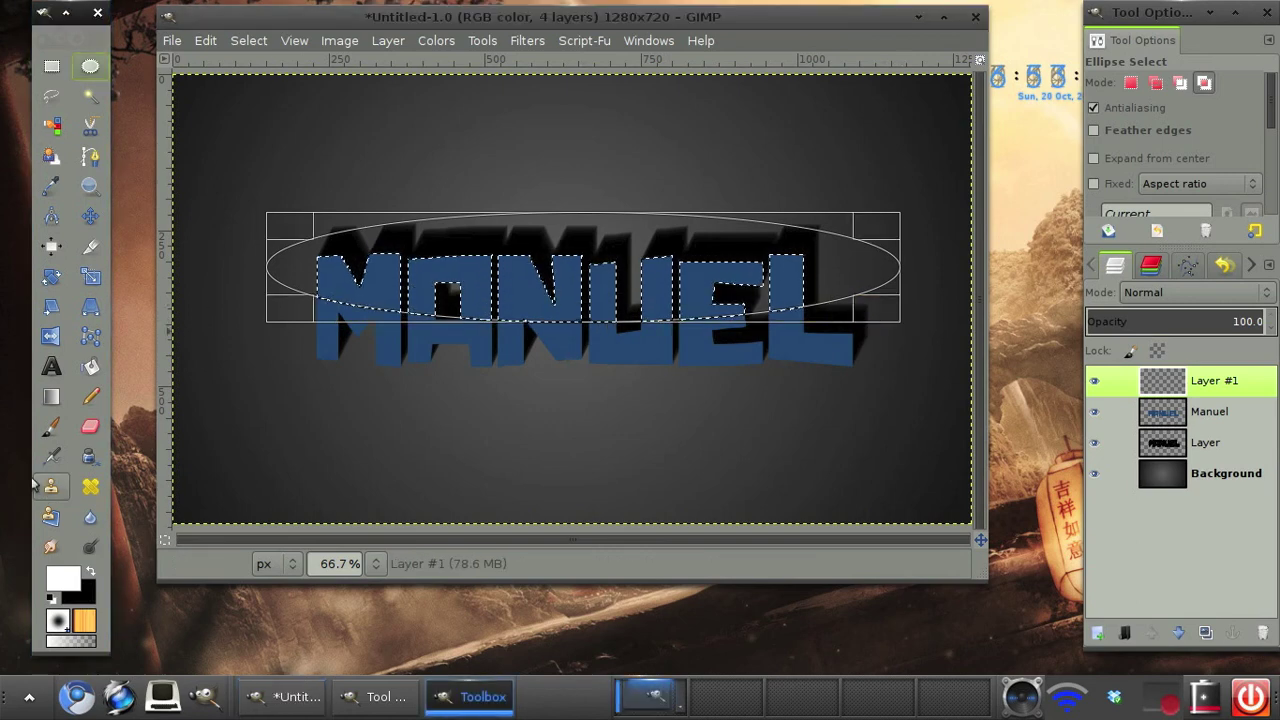
pyautogui.click(51, 400)
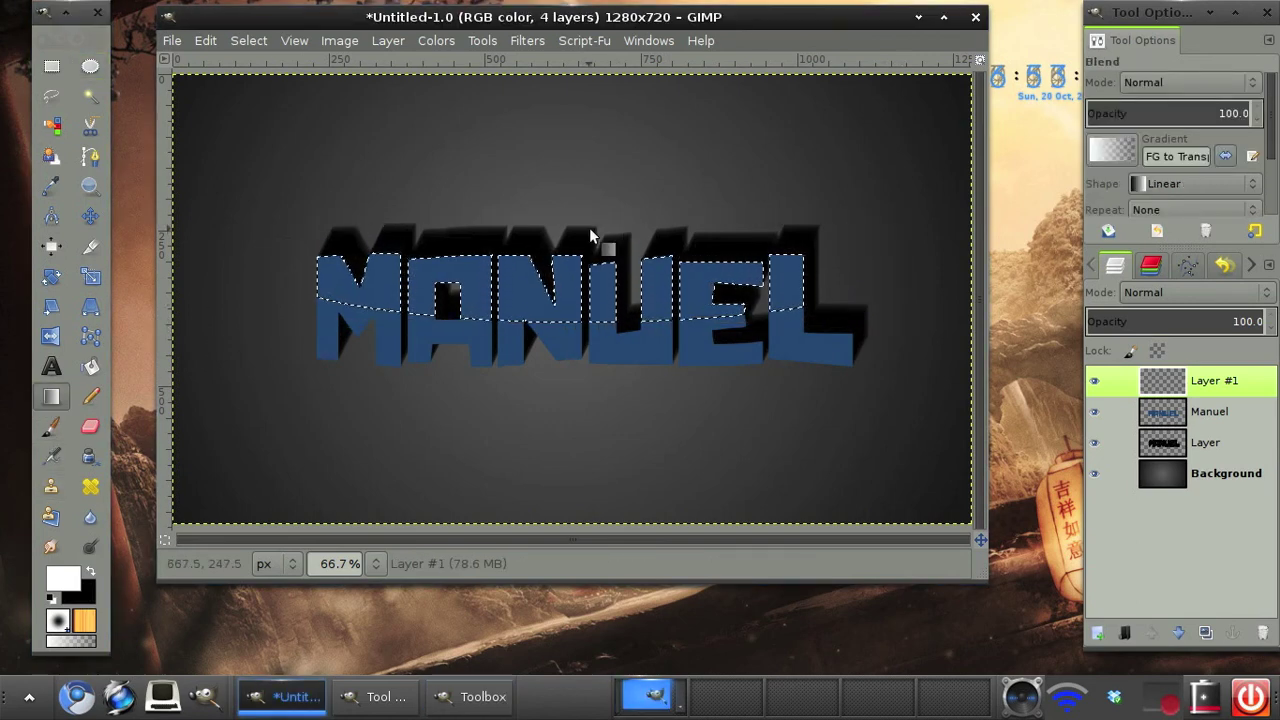
pyautogui.moveTo(589, 227); pyautogui.dragTo(588, 371)
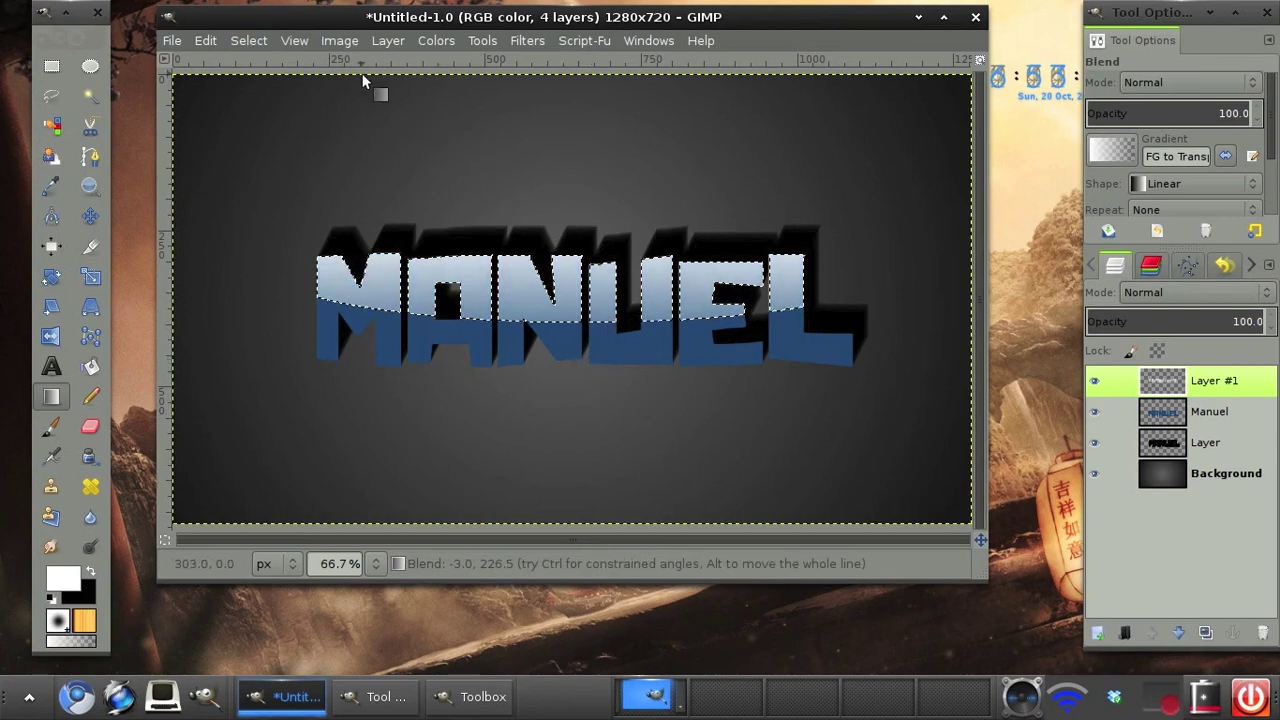
# Clear the selection and lower the gloss layer's opacity to about 45%.
pyautogui.click(248, 40)
pyautogui.click(323, 87)
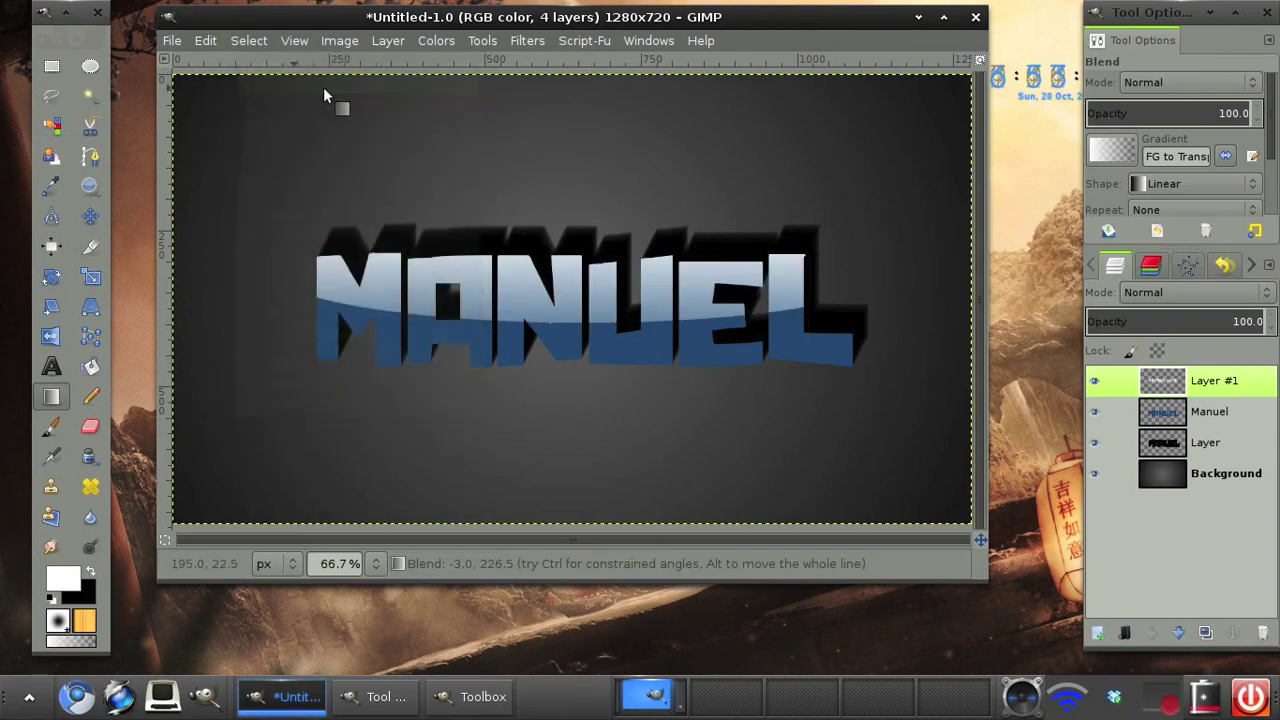
pyautogui.click(1166, 319)
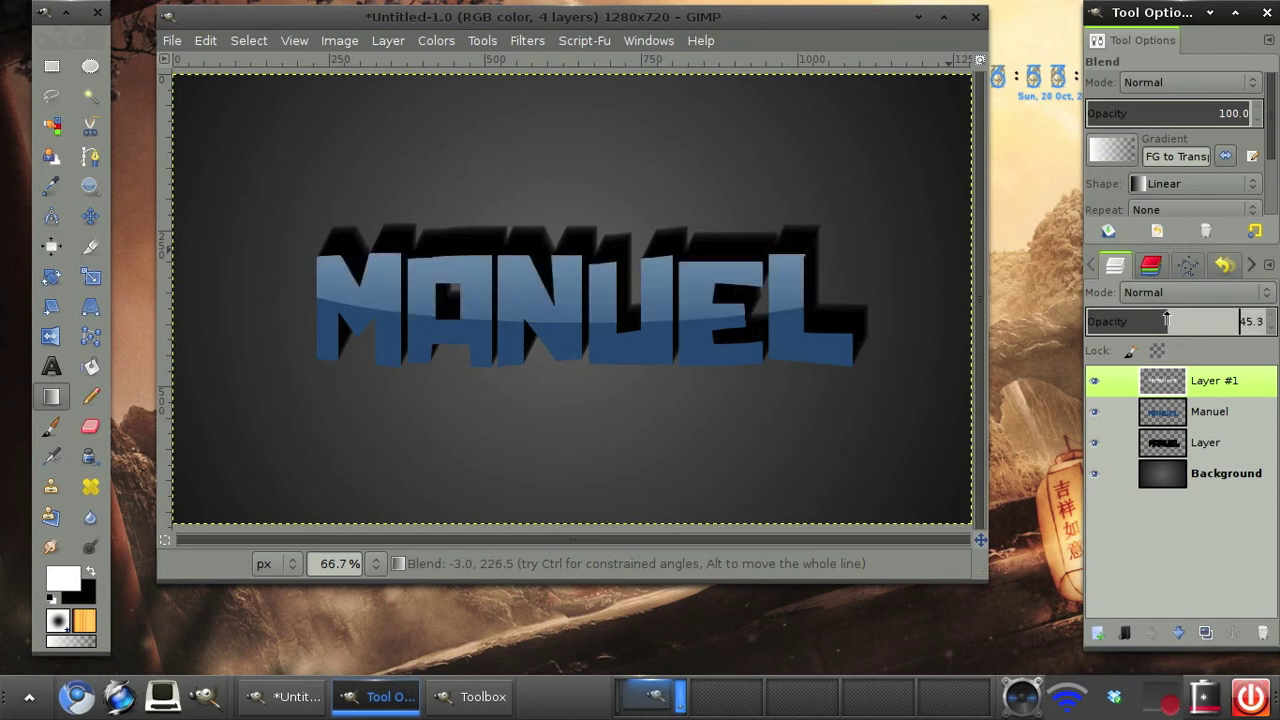